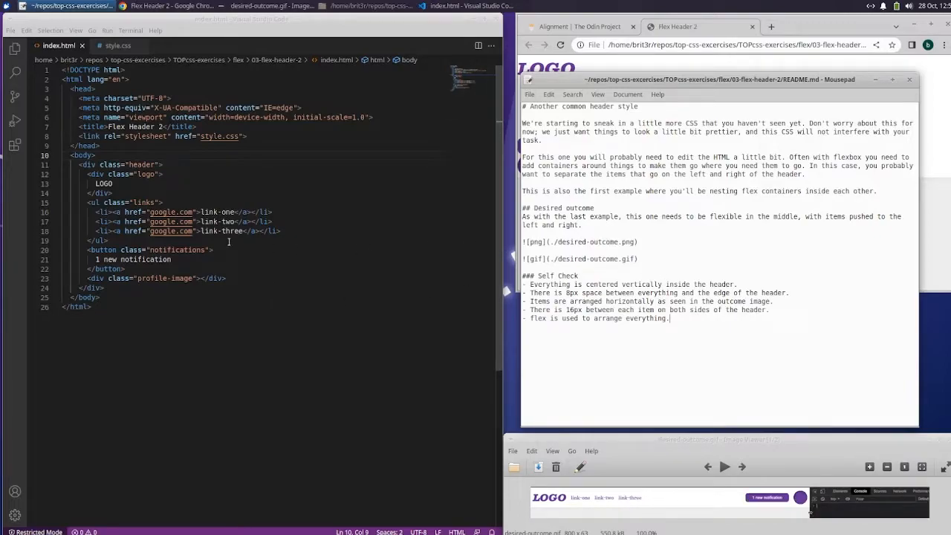
- Review the rendered page and README, then look over the style.css stylesheet
{"action": "left_click", "coordinate": [729, 32]}
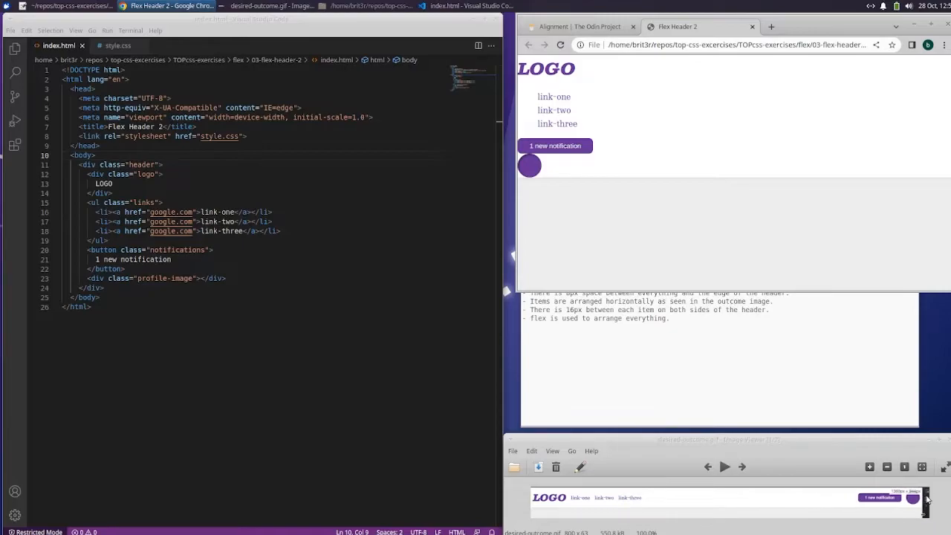
{"action": "left_click", "coordinate": [657, 297]}
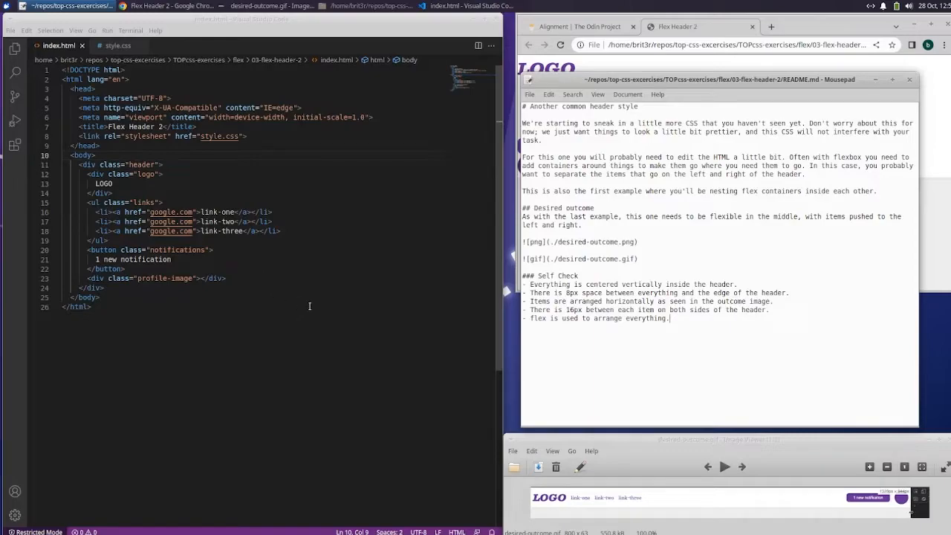
{"action": "left_click", "coordinate": [325, 221]}
{"action": "left_click", "coordinate": [112, 45]}
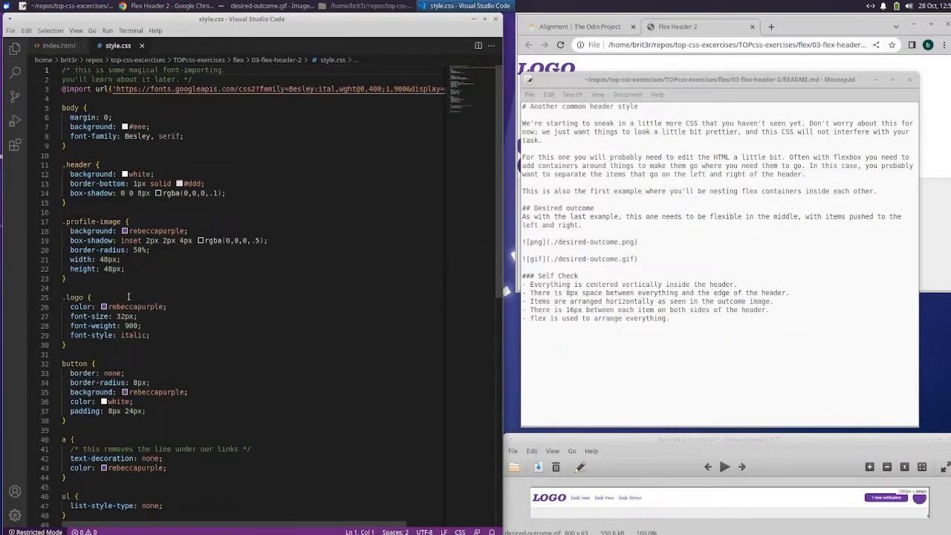
{"action": "scroll", "coordinate": [125, 255], "scroll_direction": "down", "scroll_amount": 3}
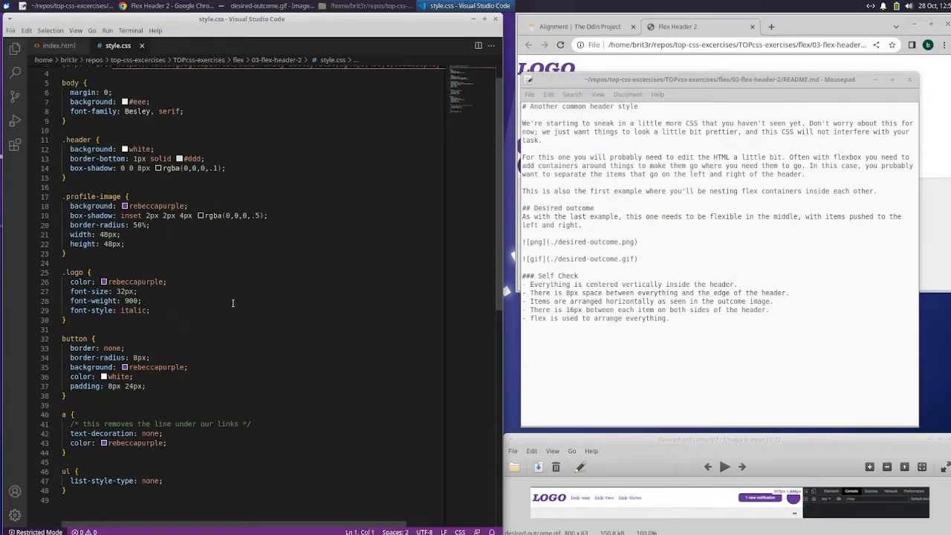
{"action": "scroll", "coordinate": [119, 223], "scroll_direction": "up", "scroll_amount": 3}
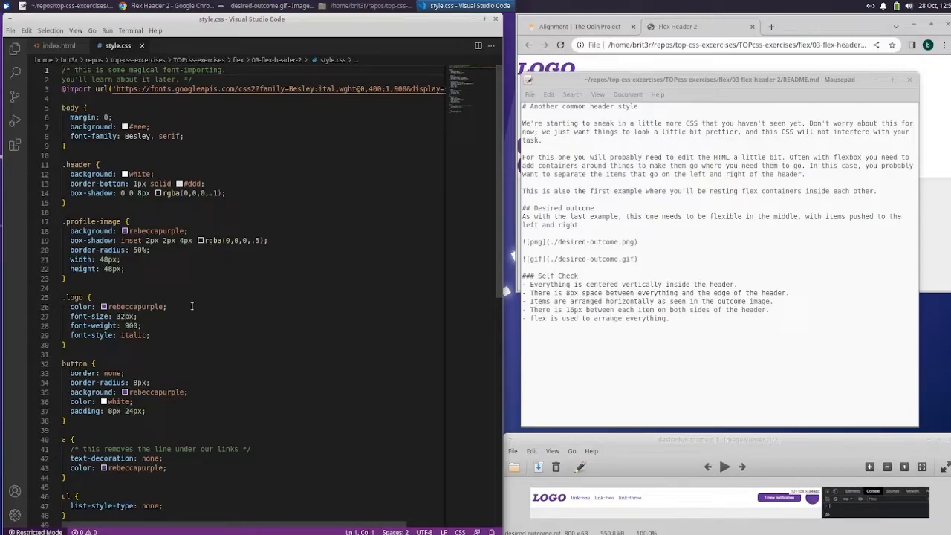
{"action": "scroll", "coordinate": [304, 304], "scroll_direction": "down", "scroll_amount": 3}
- Return to the index.html markup and bring the rendered Flex Header 2 page forward
{"action": "left_click", "coordinate": [58, 45]}
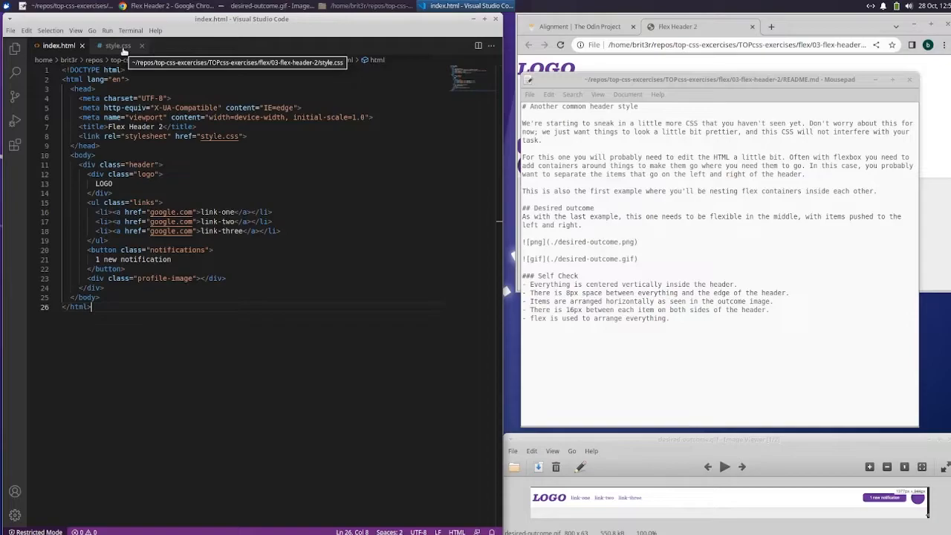
{"action": "left_click", "coordinate": [614, 458]}
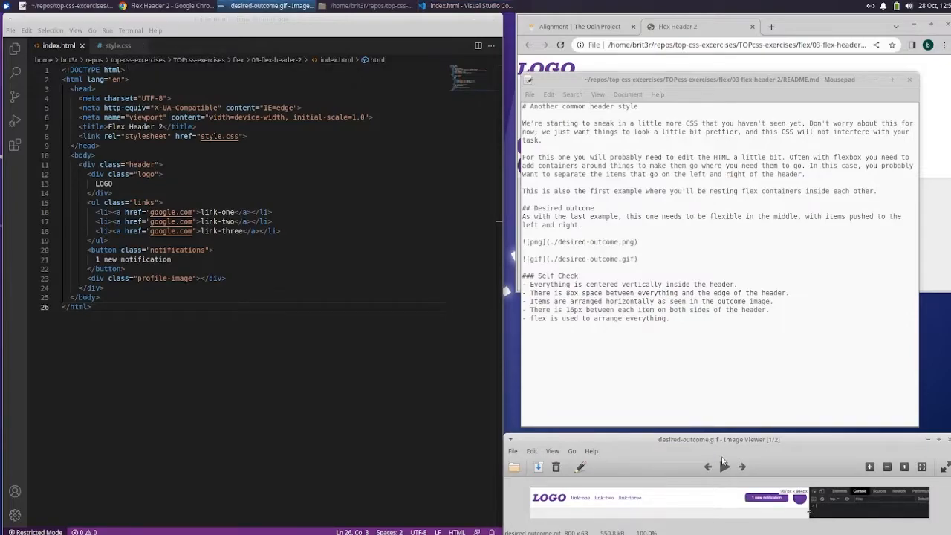
{"action": "left_click", "coordinate": [632, 45]}
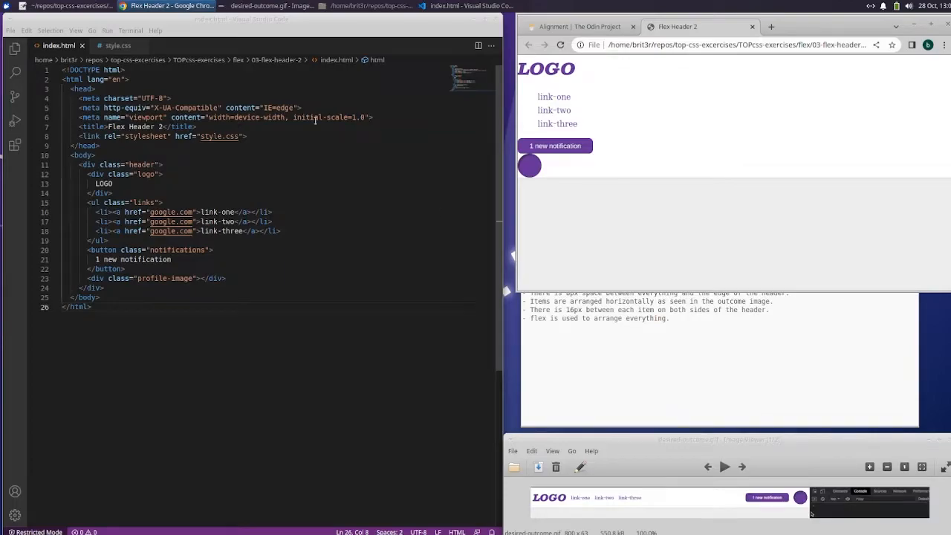
{"action": "key", "text": "alt+Tab"}
{"action": "key", "text": "ctrl+Tab"}
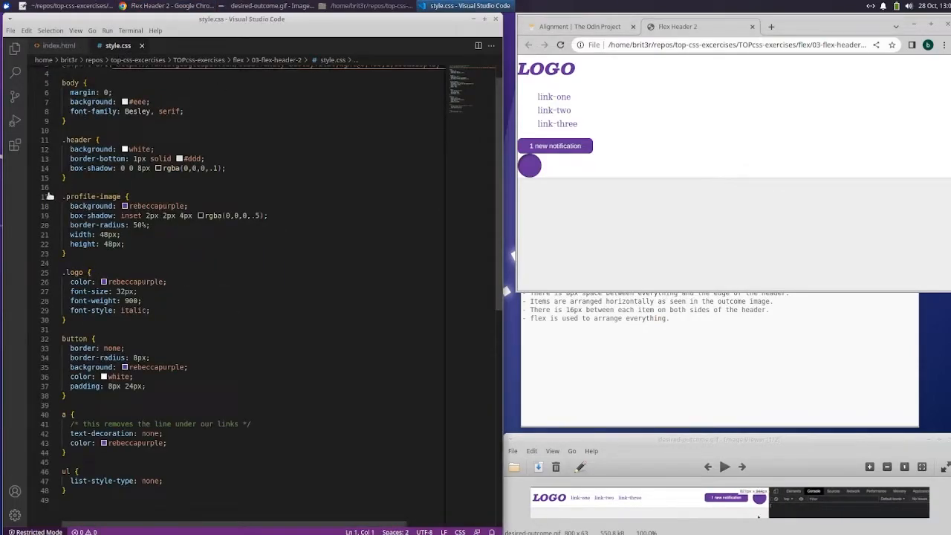
{"action": "scroll", "coordinate": [105, 303], "scroll_direction": "down", "scroll_amount": 1}
{"action": "scroll", "coordinate": [105, 304], "scroll_direction": "down", "scroll_amount": 1}
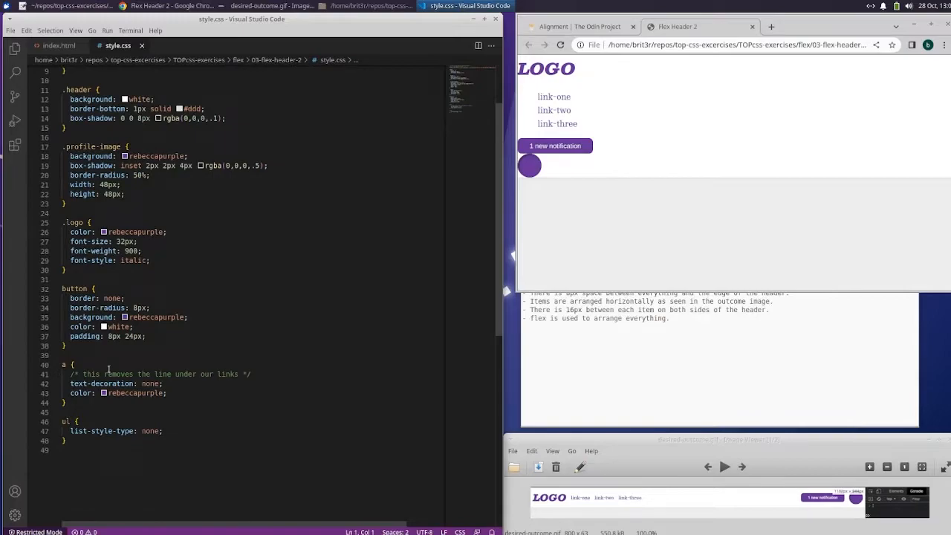
{"action": "scroll", "coordinate": [152, 368], "scroll_direction": "up", "scroll_amount": 3}
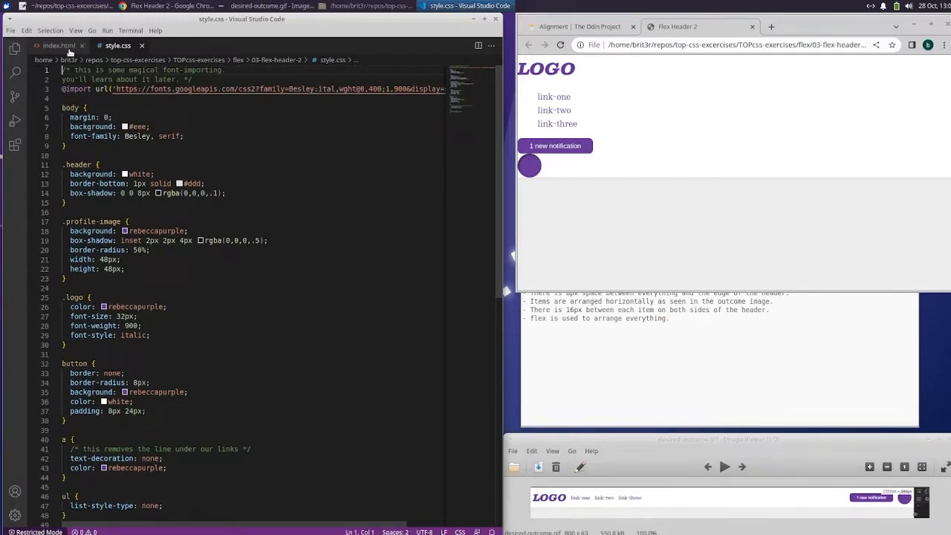
{"action": "left_click", "coordinate": [59, 45]}
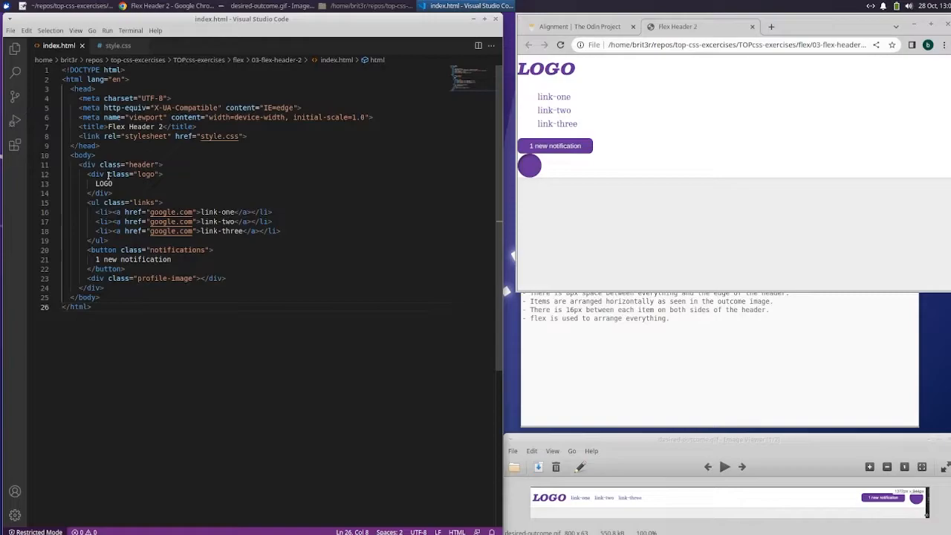
- Insert <div class="left"> after the header's opening tag and a closing </div> after the links list
{"action": "left_click", "coordinate": [175, 165]}
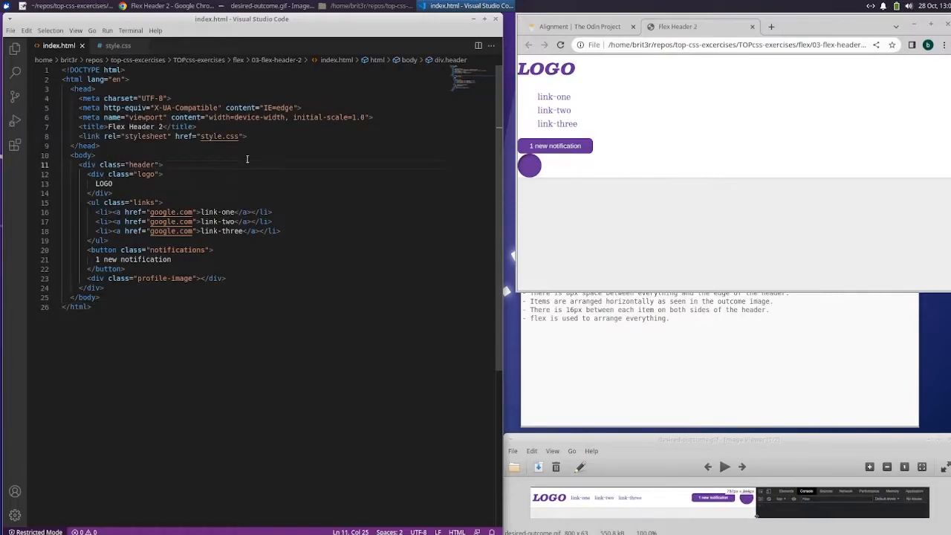
{"action": "key", "text": "Return"}
{"action": "type", "text": "<"}
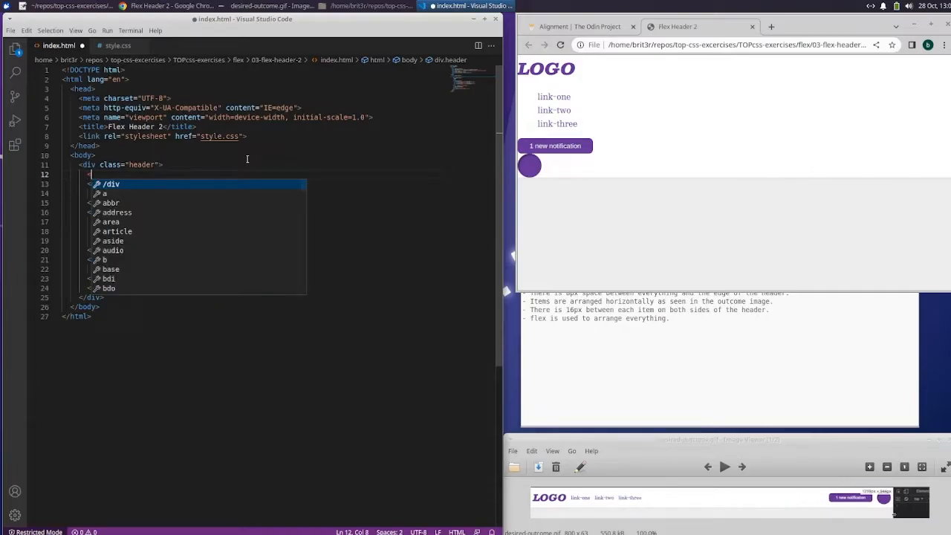
{"action": "type", "text": "dive"}
{"action": "type", "text": "clas"}
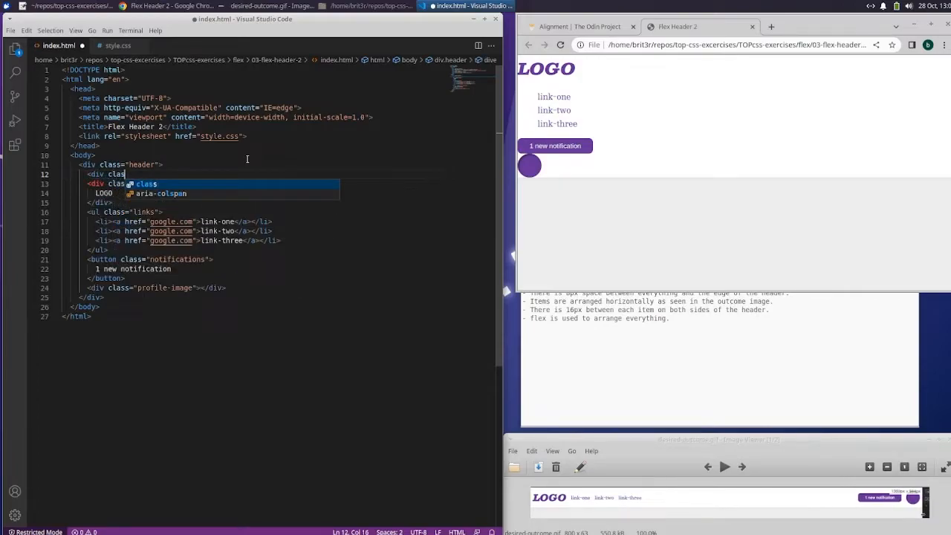
{"action": "type", "text": "s=\""}
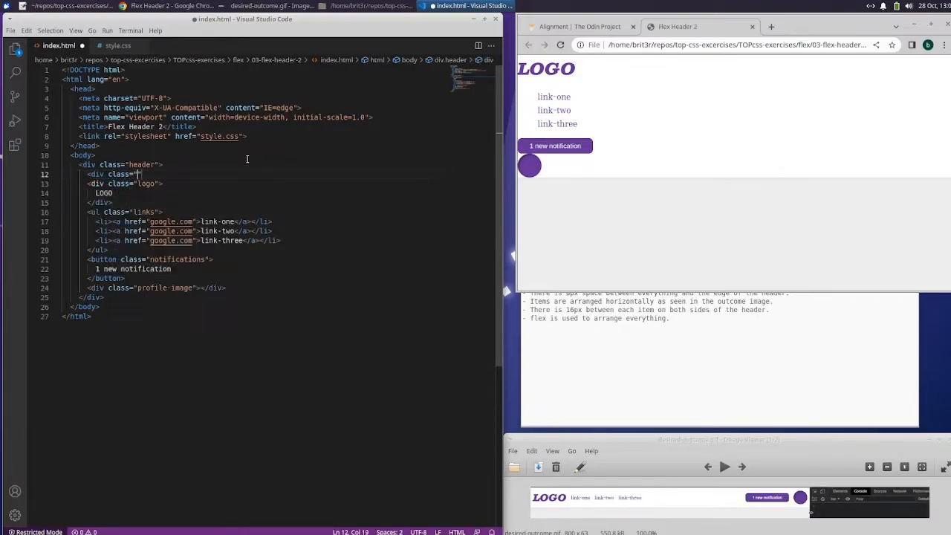
{"action": "type", "text": "left"}
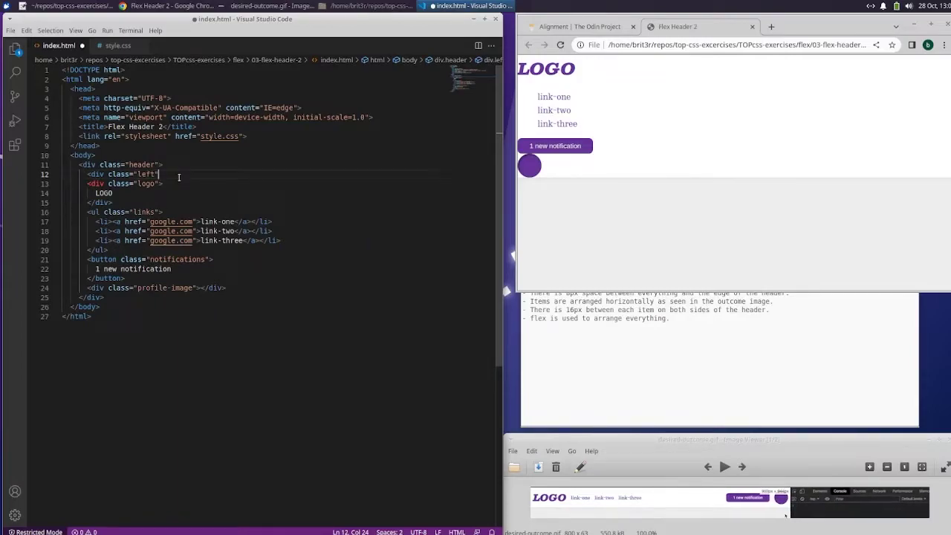
{"action": "type", "text": "></div>"}
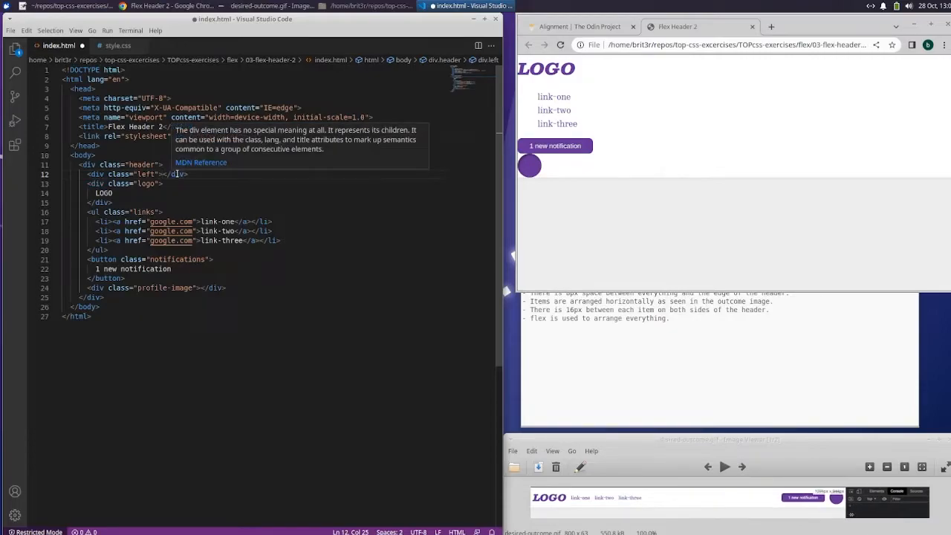
{"action": "mouse_move", "coordinate": [178, 174]}
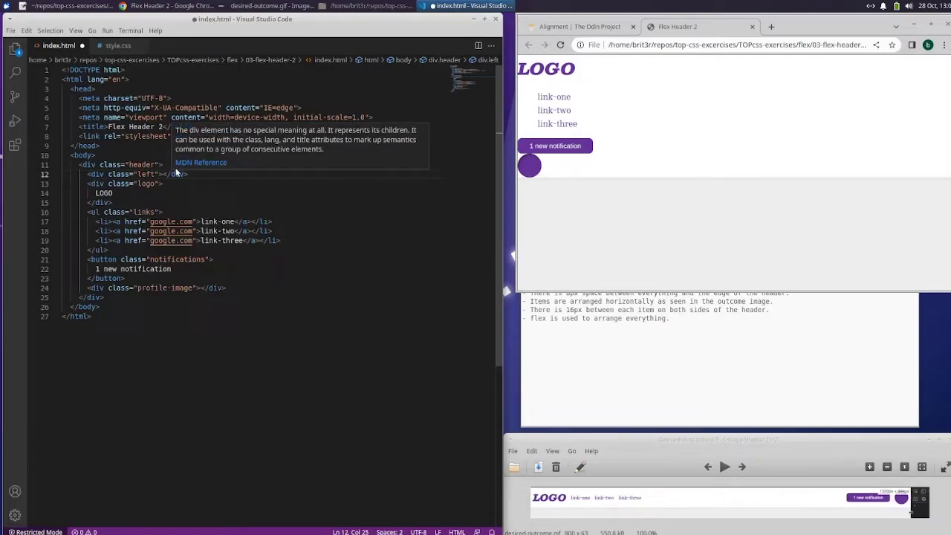
{"action": "left_click", "coordinate": [120, 248]}
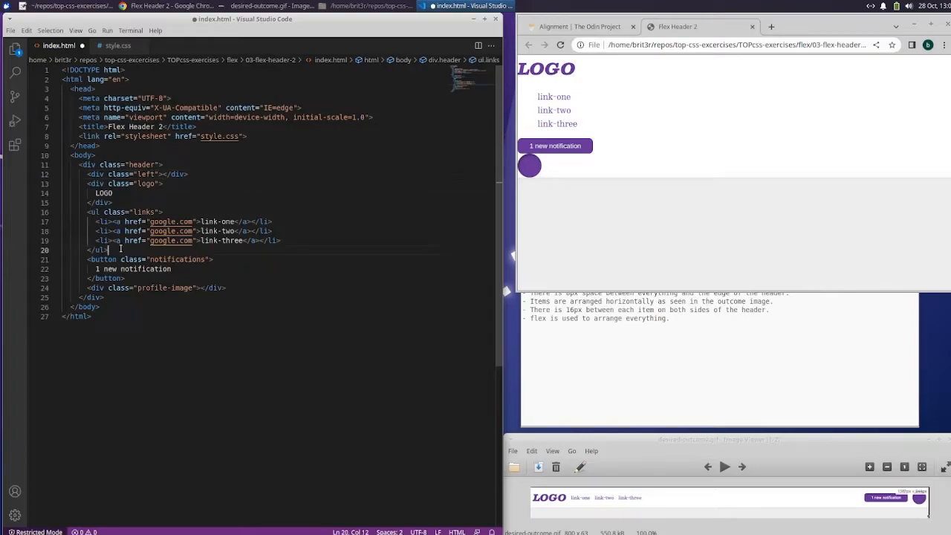
{"action": "key", "text": "Return"}
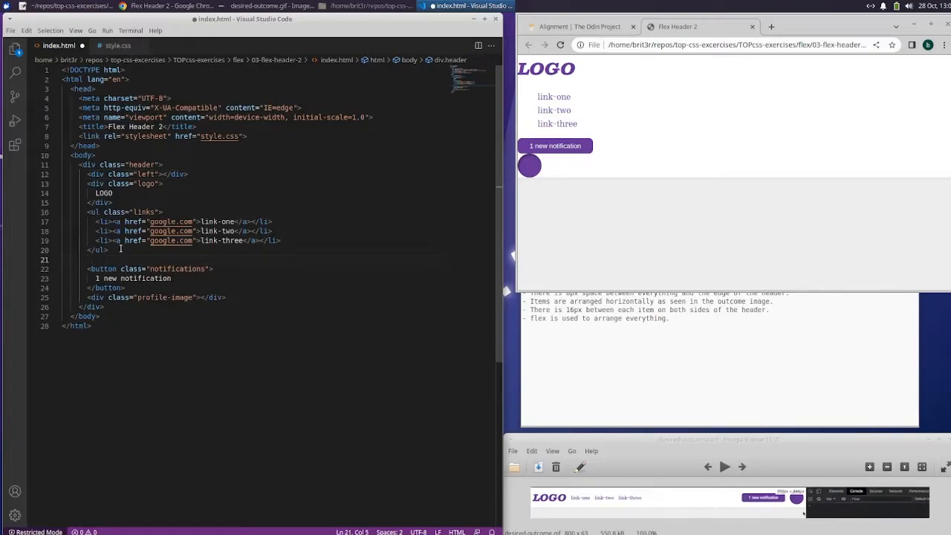
{"action": "type", "text": "</div>div>"}
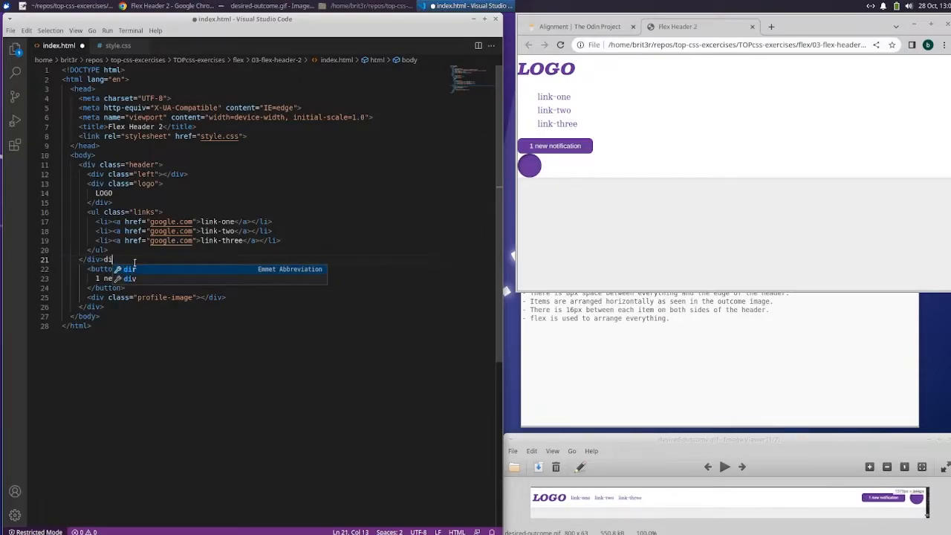
- Clean up stray text and the auto-inserted closing tag around the new left div
{"action": "key", "text": "BackSpace"}
{"action": "key", "text": "BackSpace"}
{"action": "key", "text": "BackSpace"}
{"action": "left_click", "coordinate": [188, 174]}
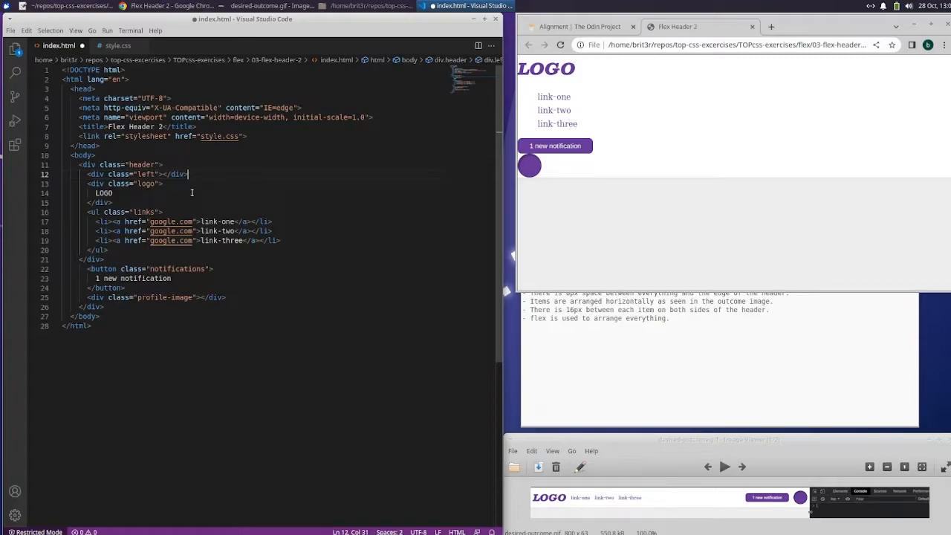
{"action": "key", "text": "BackSpace"}
{"action": "key", "text": "BackSpace"}
{"action": "key", "text": "BackSpace"}
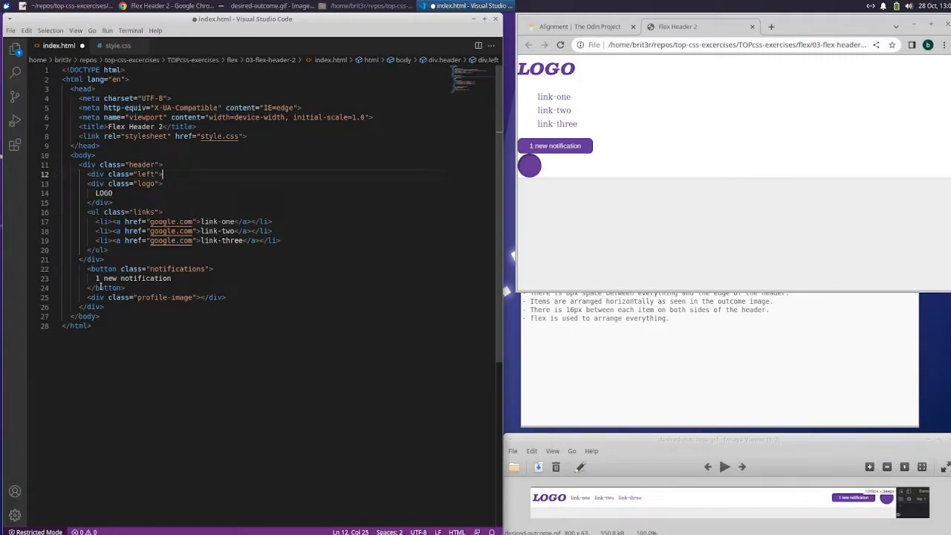
{"action": "left_click", "coordinate": [122, 260]}
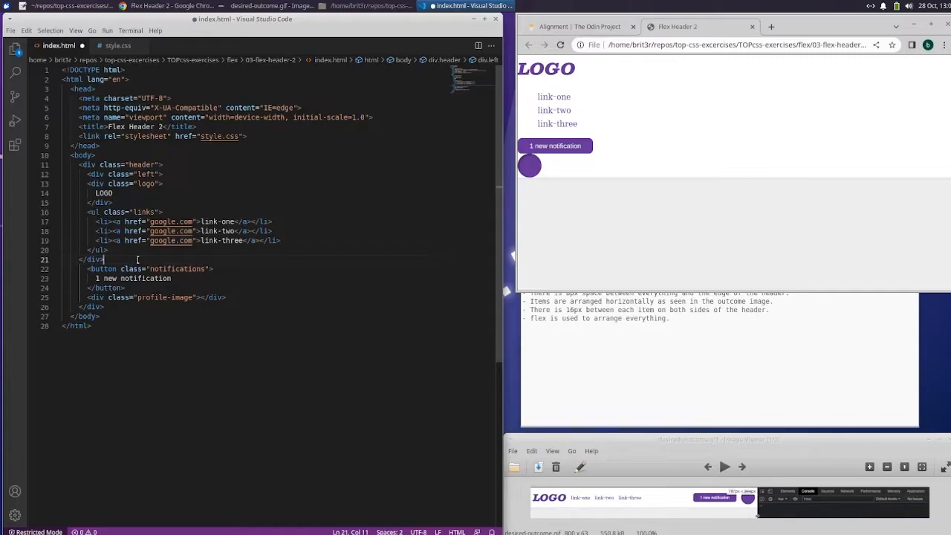
- Wrap the notification button and profile image in a right div and close the header container
{"action": "key", "text": "Return"}
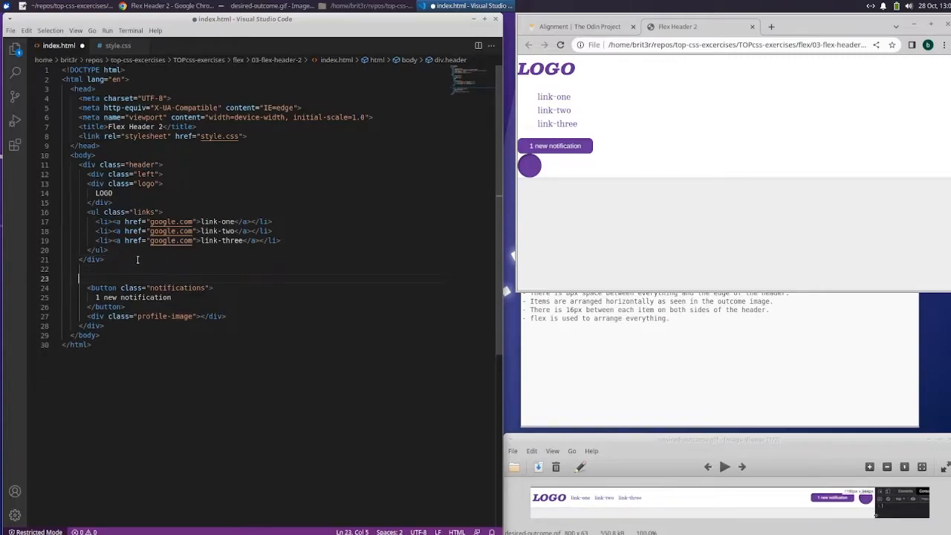
{"action": "type", "text": "<div"}
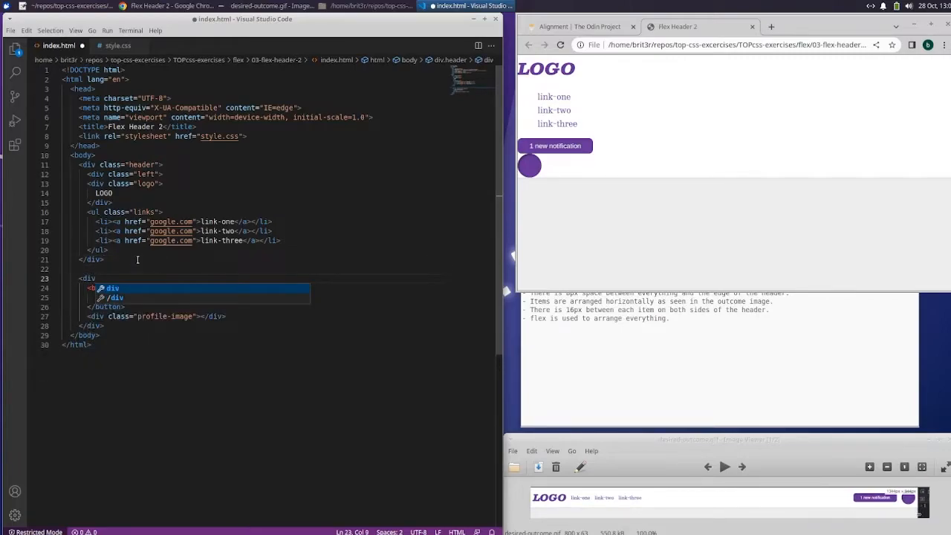
{"action": "type", "text": " class"}
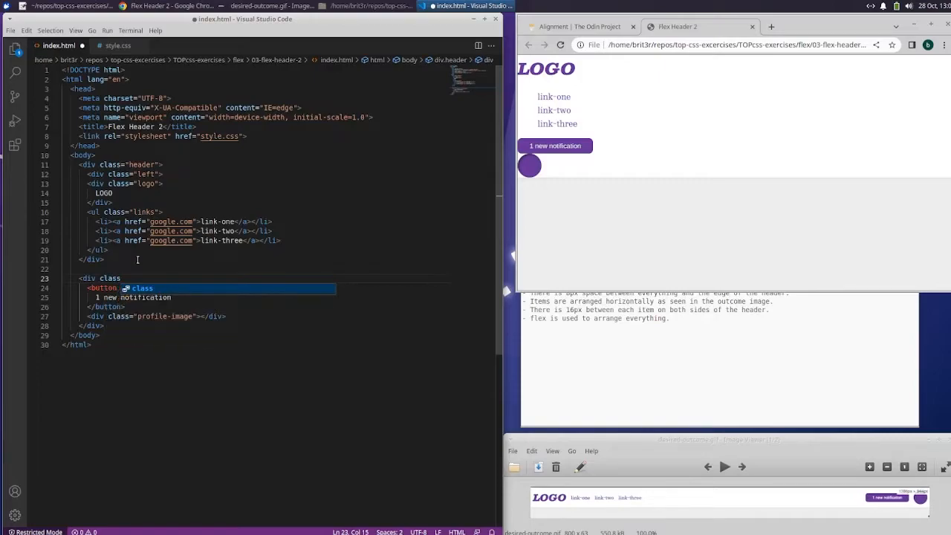
{"action": "type", "text": "=\"\"righ"}
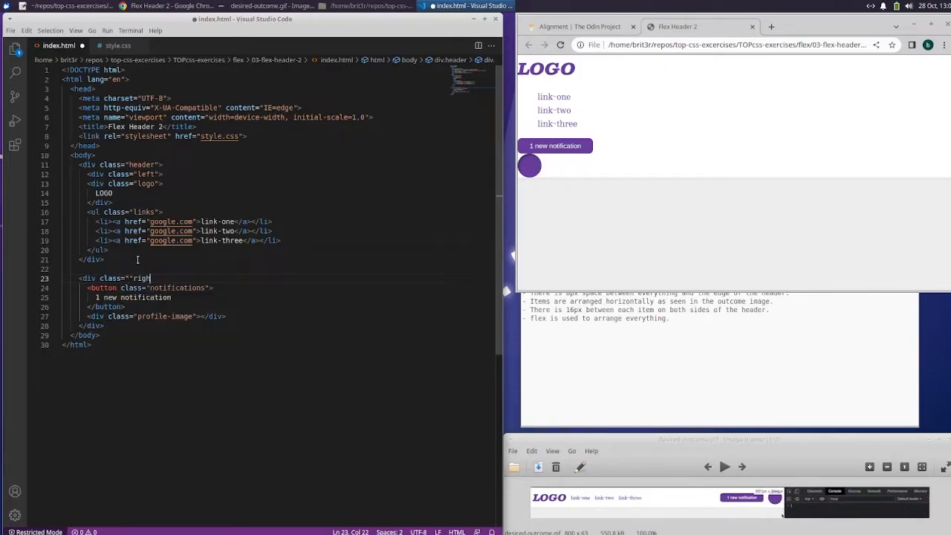
{"action": "key", "text": "BackSpace"}
{"action": "key", "text": "BackSpace"}
{"action": "key", "text": "BackSpace"}
{"action": "key", "text": "BackSpace"}
{"action": "key", "text": "BackSpace"}
{"action": "type", "text": "right\">"}
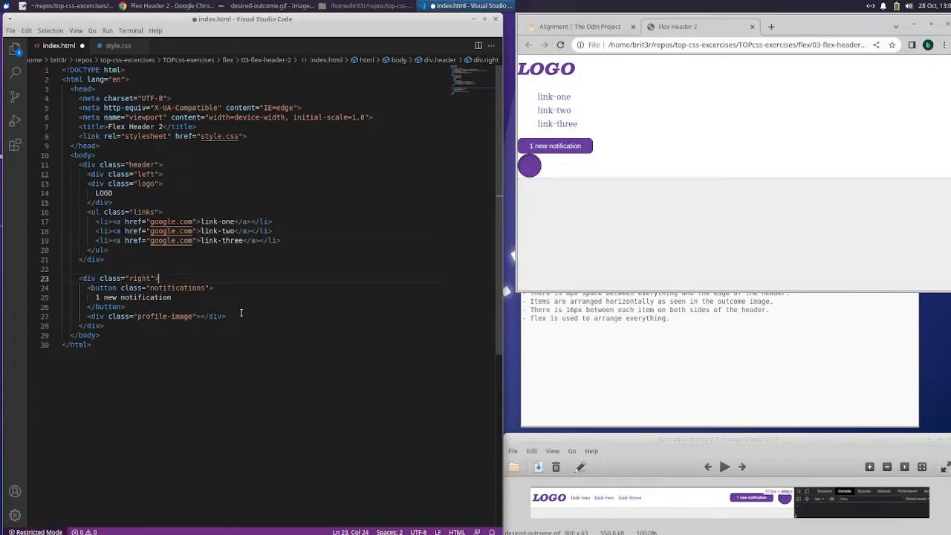
{"action": "left_click", "coordinate": [165, 324]}
{"action": "key", "text": "Return"}
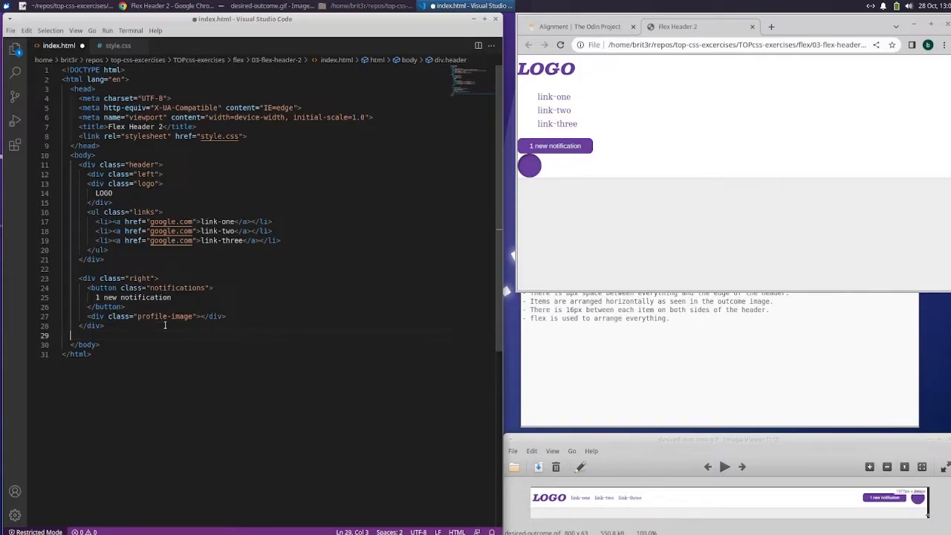
{"action": "type", "text": "</div>d"}
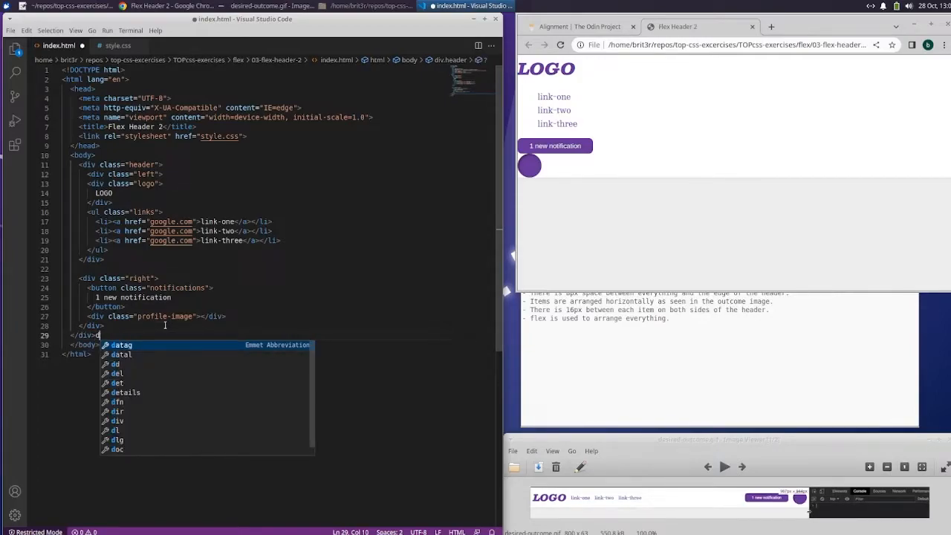
{"action": "key", "text": "BackSpace"}
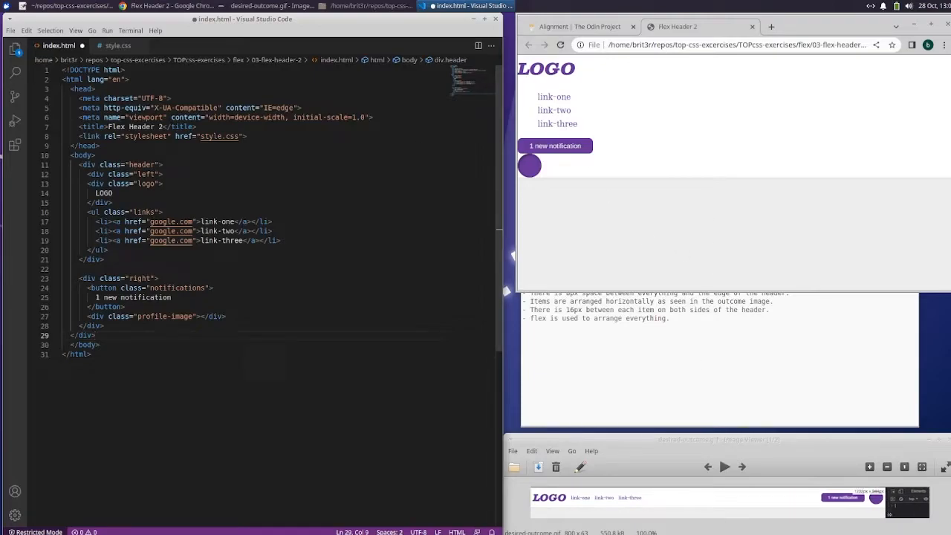
- Save index.html, reload the page in Chrome, and return to the editor on style.css
{"action": "left_click", "coordinate": [11, 31]}
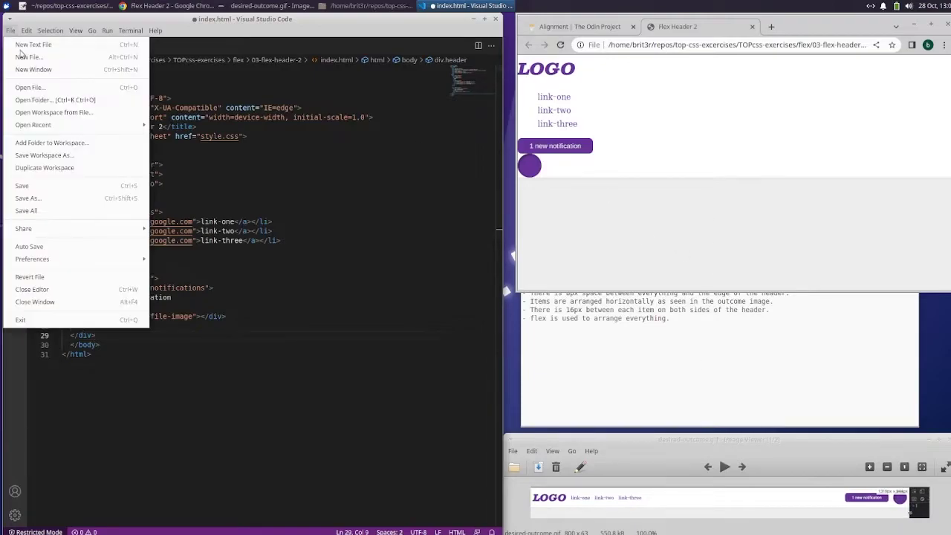
{"action": "left_click", "coordinate": [44, 186]}
{"action": "left_click", "coordinate": [611, 172]}
{"action": "key", "text": "F5"}
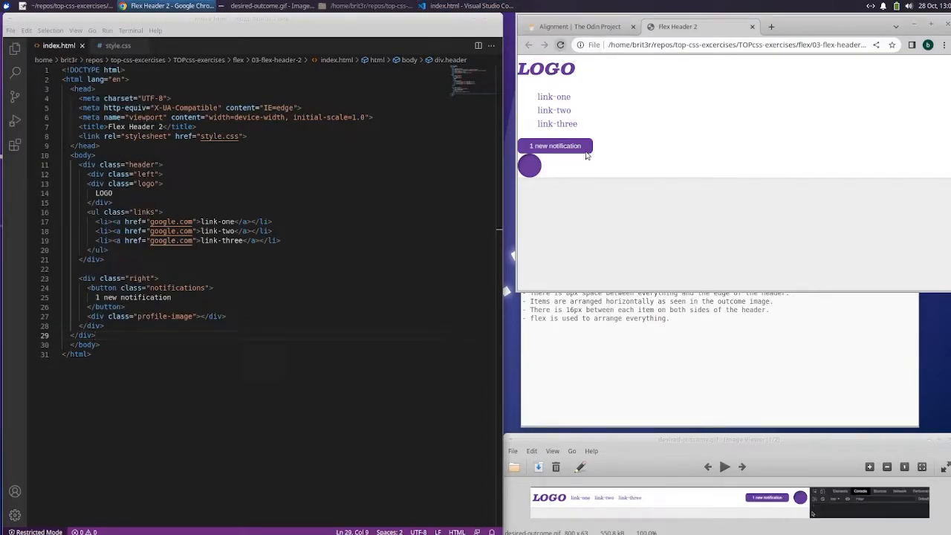
{"action": "left_click", "coordinate": [233, 469]}
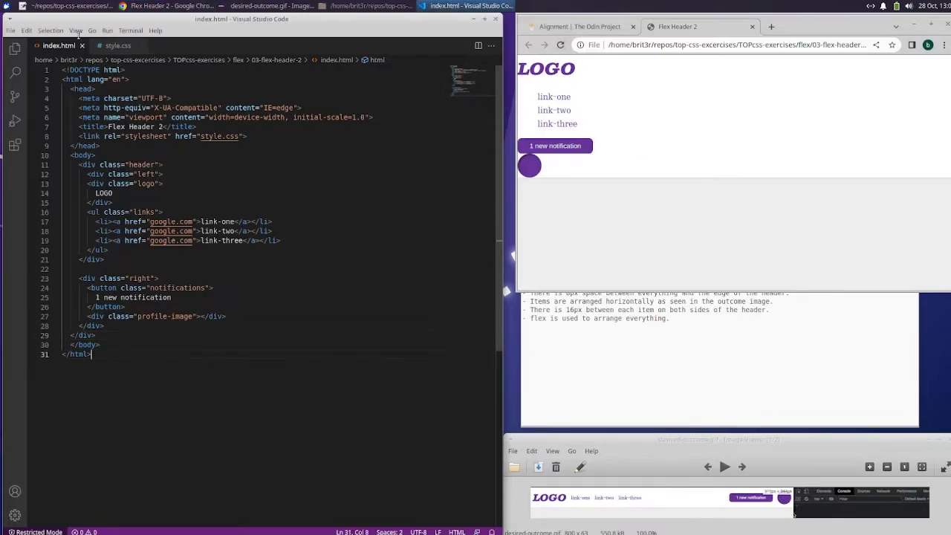
{"action": "left_click", "coordinate": [115, 45]}
- Add display: flex and justify-content: space-between to the .header rule after rereading the README
{"action": "left_click", "coordinate": [710, 349]}
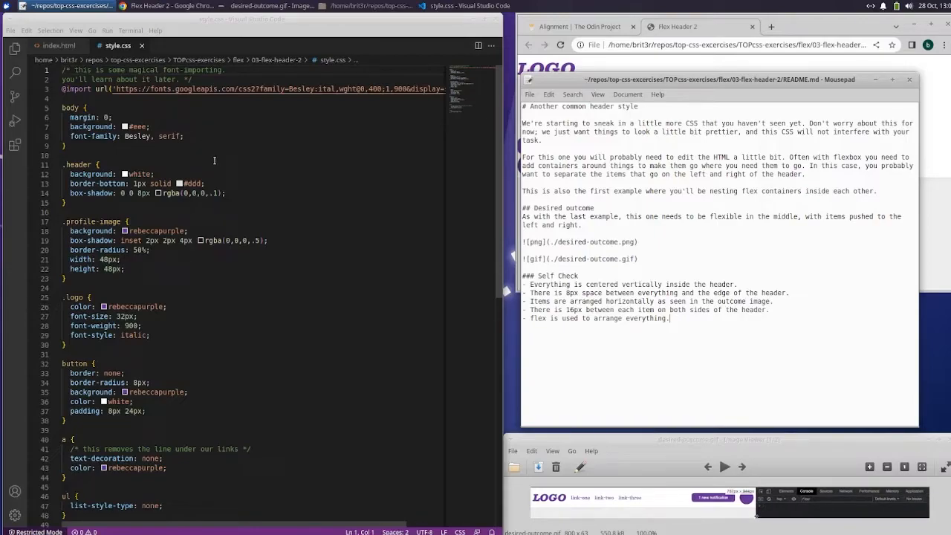
{"action": "left_click", "coordinate": [252, 194]}
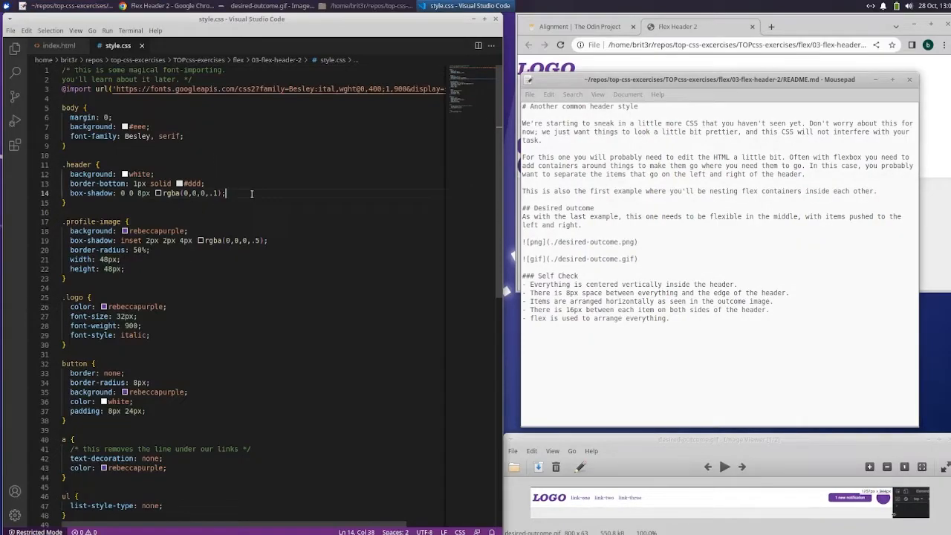
{"action": "key", "text": "Return"}
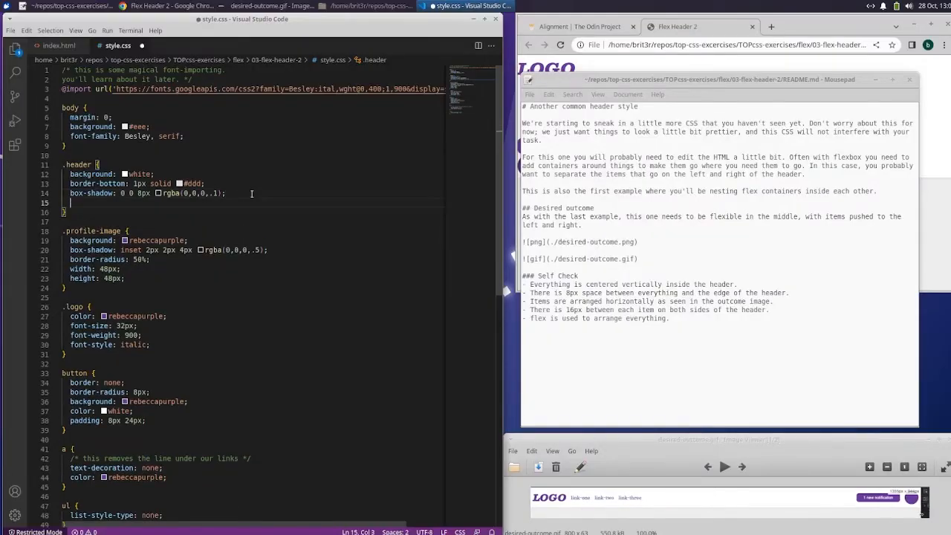
{"action": "type", "text": "display"}
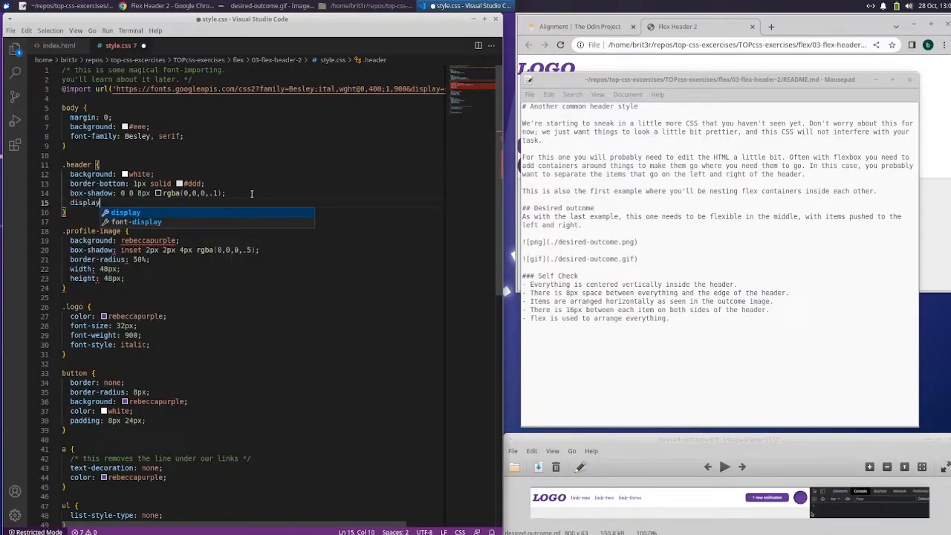
{"action": "type", "text": ": flex;"}
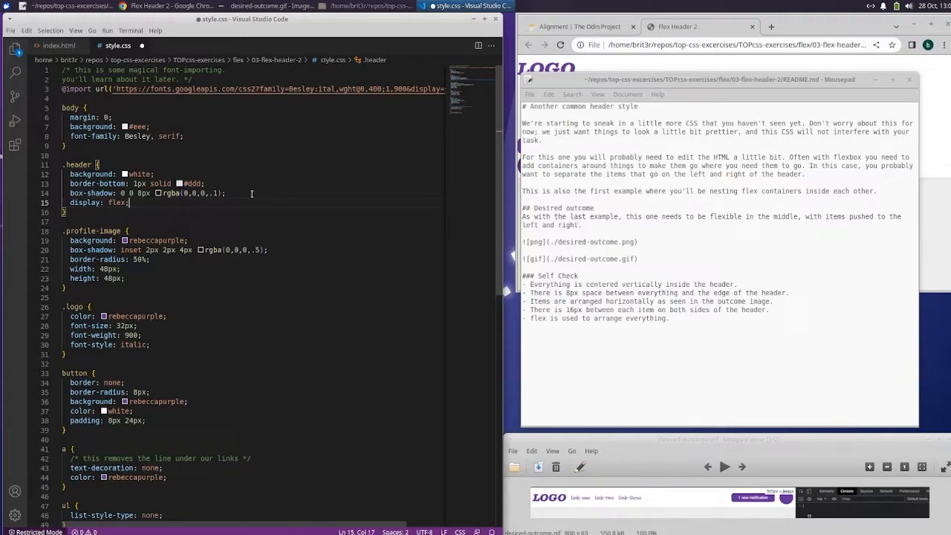
{"action": "key", "text": "Return"}
{"action": "type", "text": "justify-content: "}
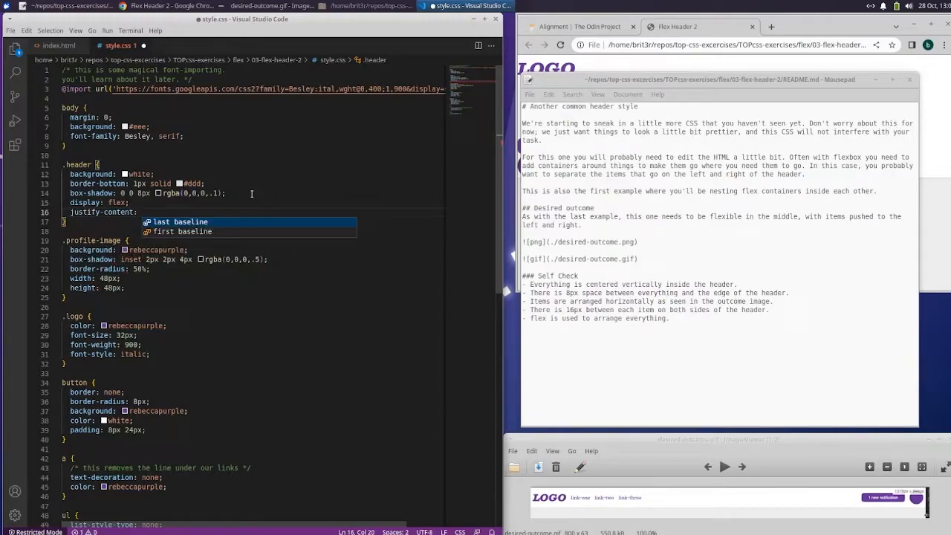
{"action": "type", "text": "space-between"}
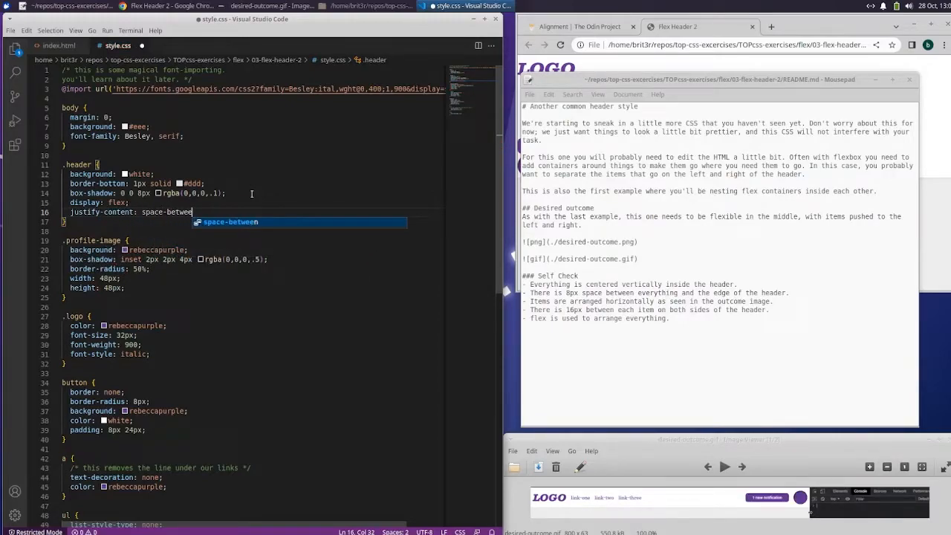
{"action": "type", "text": ";"}
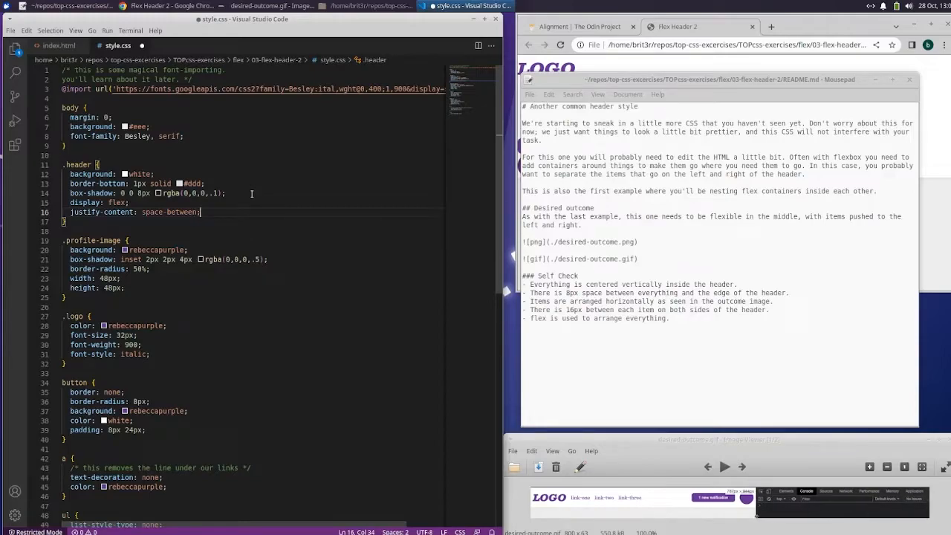
- Save style.css, reload Chrome to see the split header, then bring the README forward
{"action": "left_click", "coordinate": [10, 31]}
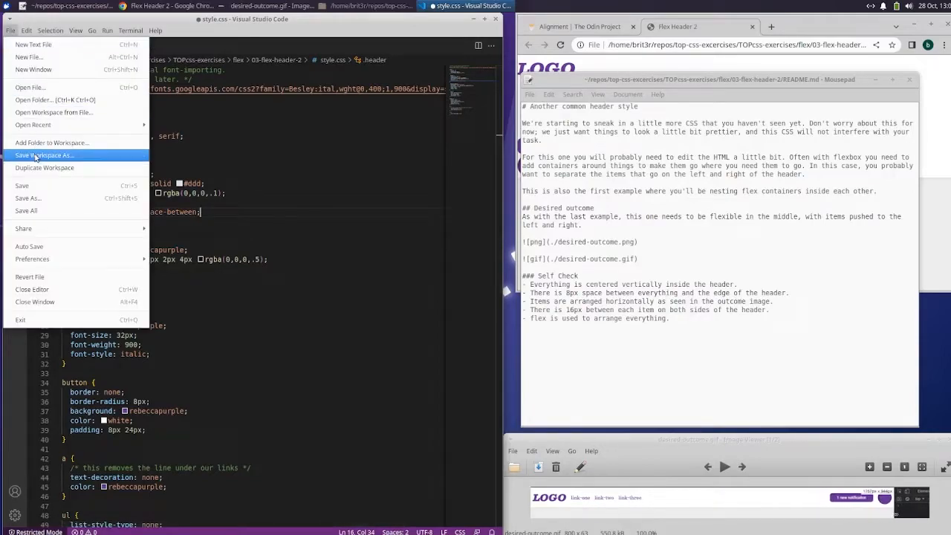
{"action": "left_click", "coordinate": [33, 186]}
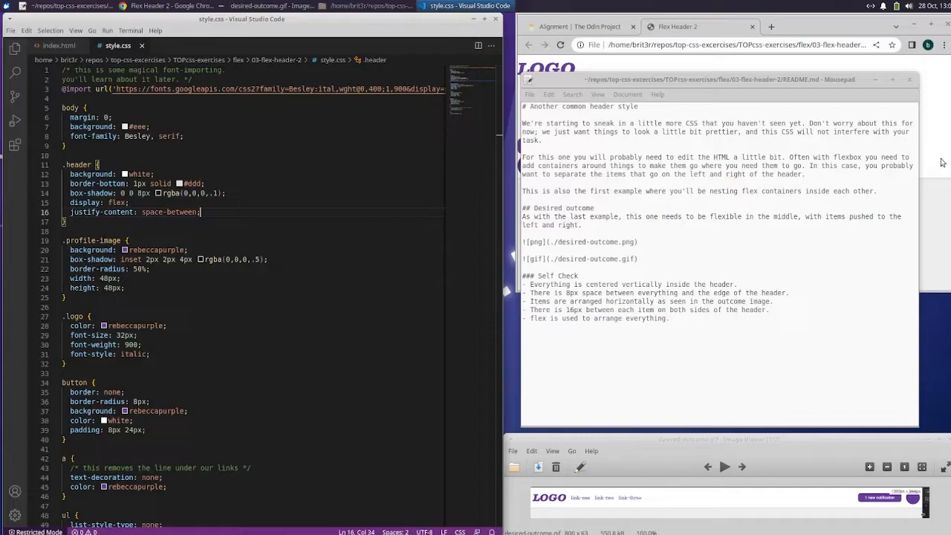
{"action": "left_click", "coordinate": [935, 89]}
{"action": "left_click", "coordinate": [560, 45]}
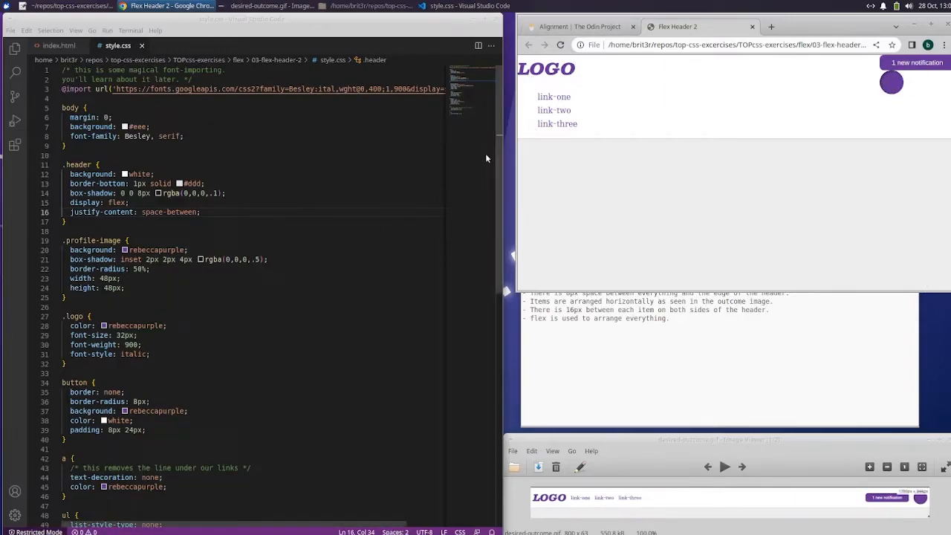
{"action": "left_click", "coordinate": [609, 393]}
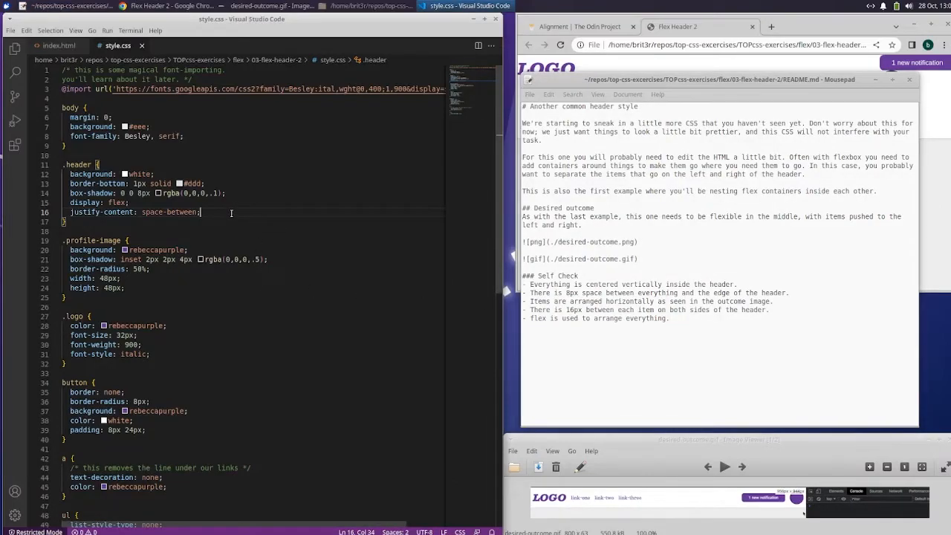
- Add padding: 8px to the .header rule
{"action": "key", "text": "Return"}
{"action": "type", "text": "paddi"}
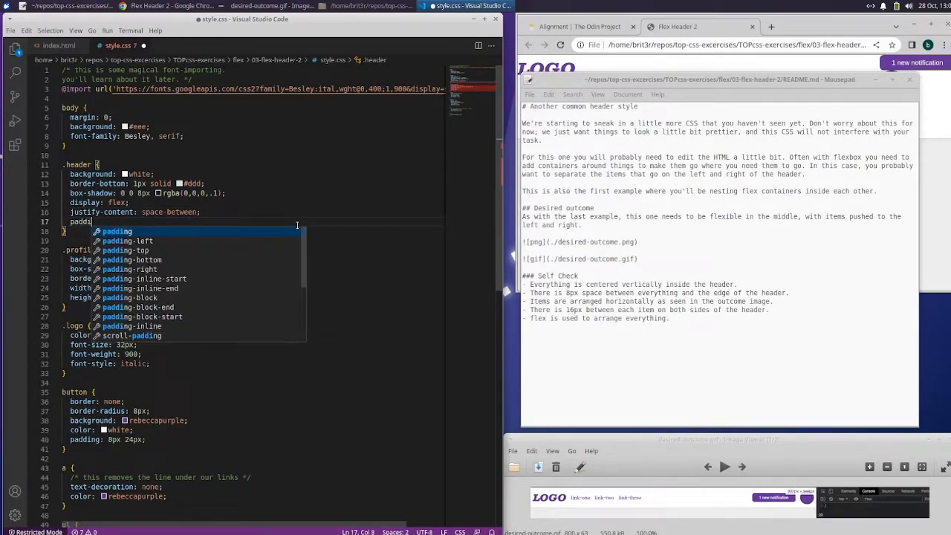
{"action": "type", "text": "ng: "}
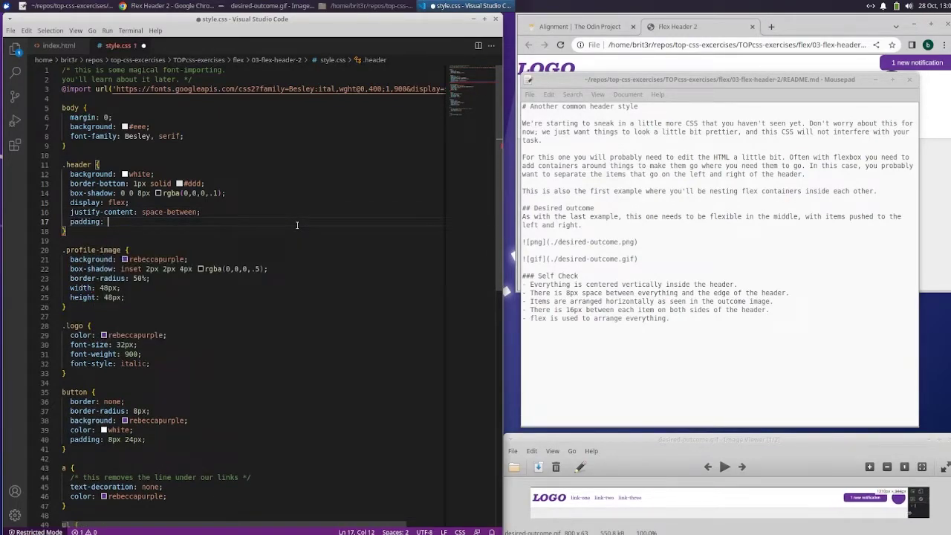
{"action": "type", "text": "px;"}
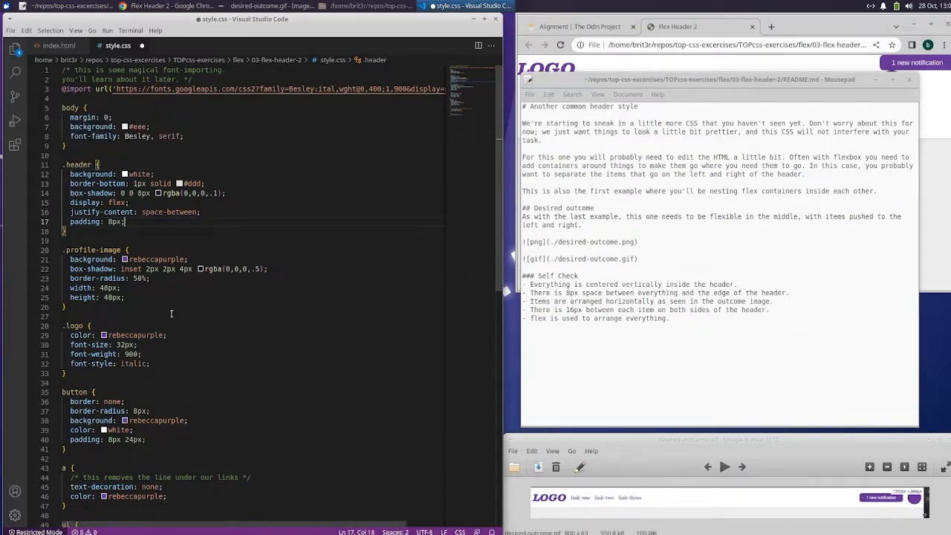
{"action": "scroll", "coordinate": [171, 314], "scroll_direction": "down", "scroll_amount": 4}
{"action": "scroll", "coordinate": [171, 314], "scroll_direction": "down", "scroll_amount": 4}
{"action": "scroll", "coordinate": [171, 313], "scroll_direction": "down", "scroll_amount": 3}
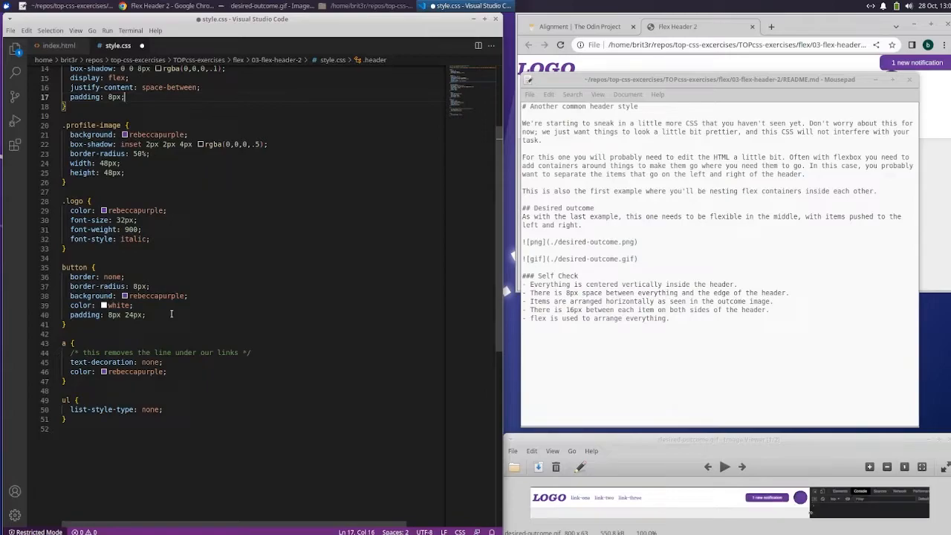
{"action": "scroll", "coordinate": [171, 314], "scroll_direction": "down", "scroll_amount": 2}
{"action": "scroll", "coordinate": [171, 313], "scroll_direction": "down", "scroll_amount": 2}
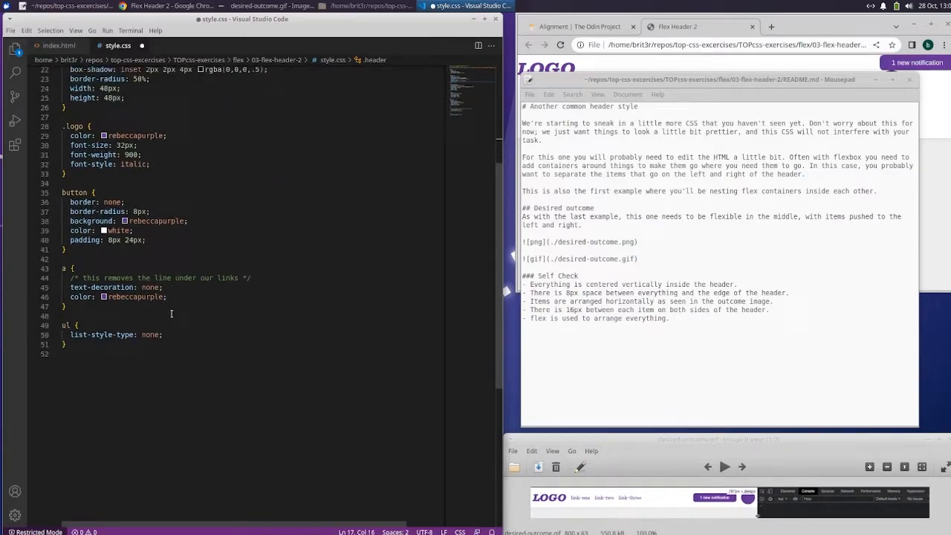
{"action": "scroll", "coordinate": [172, 310], "scroll_direction": "up", "scroll_amount": 4}
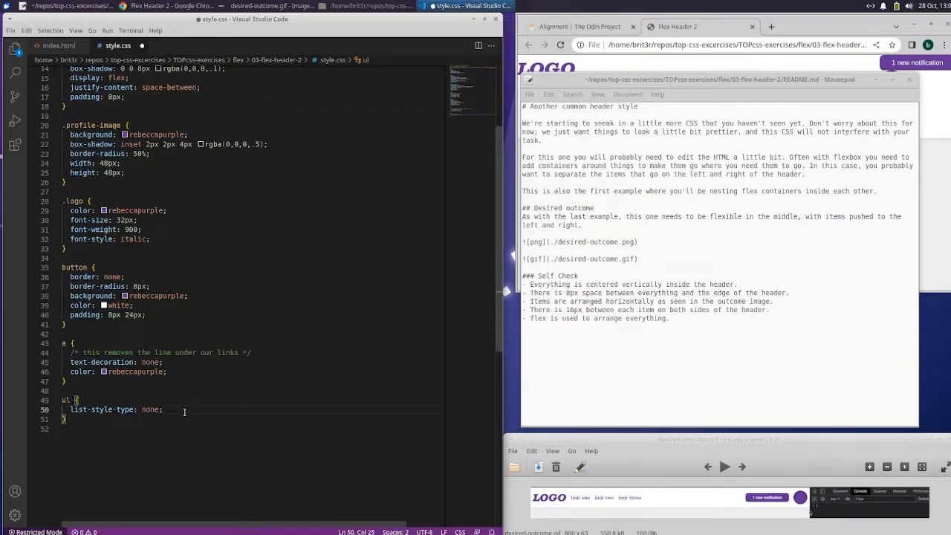
- Give the ul rule display: flex, margin 0, padding 0 and gap: 16px
{"action": "key", "text": "Return"}
{"action": "type", "text": "display"}
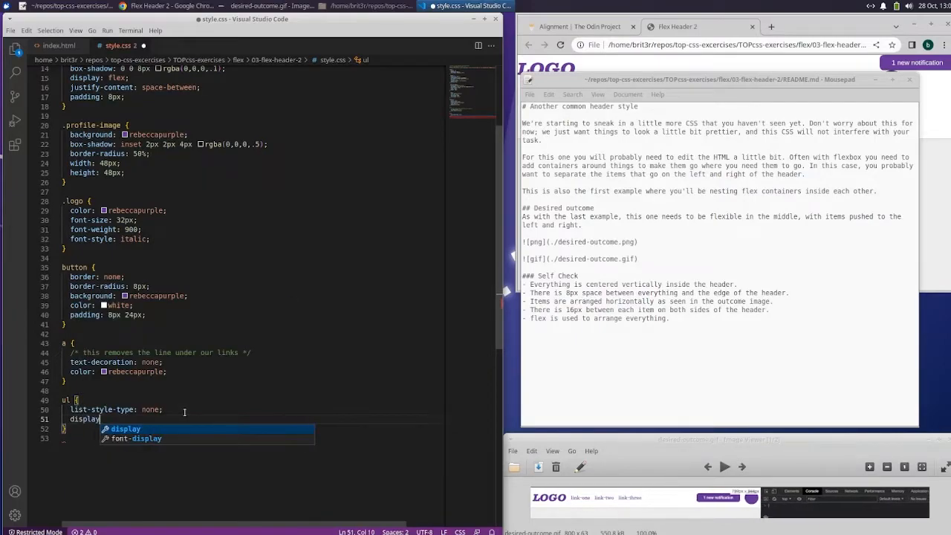
{"action": "type", "text": ": flex;"}
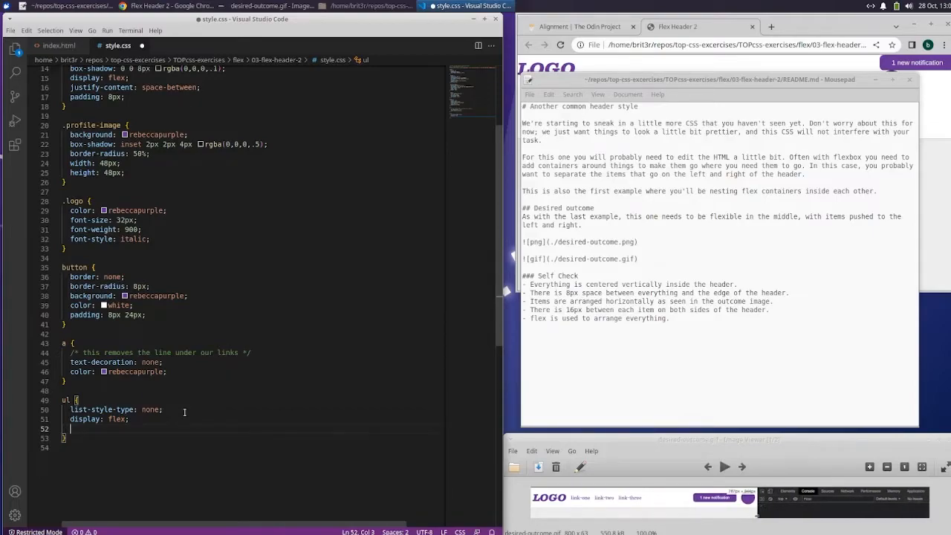
{"action": "type", "text": "mar"}
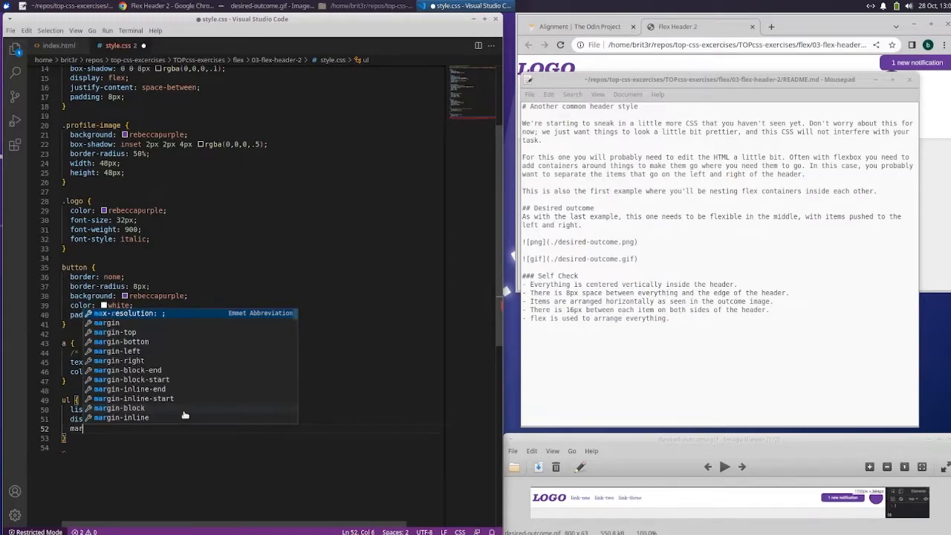
{"action": "type", "text": "gin: 0"}
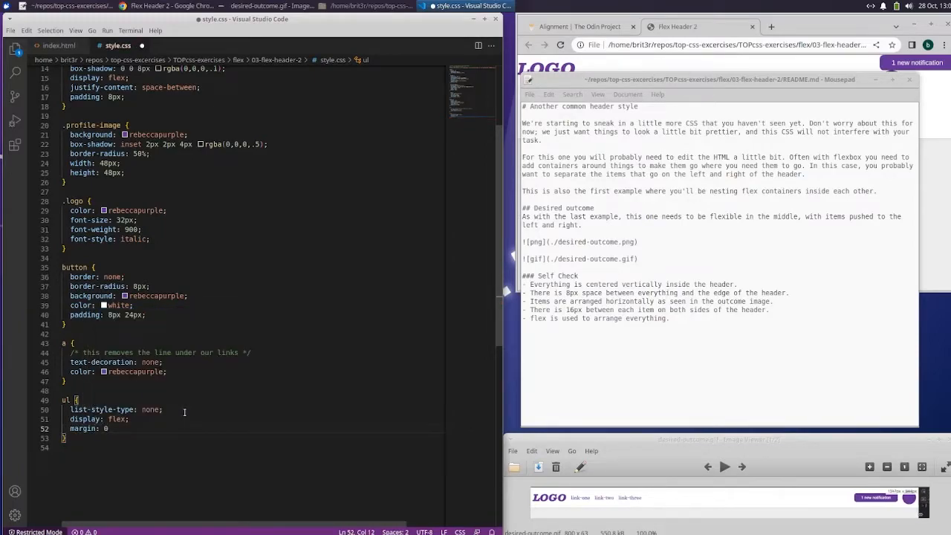
{"action": "type", "text": ";"}
{"action": "key", "text": "Return"}
{"action": "type", "text": "padding: 0"}
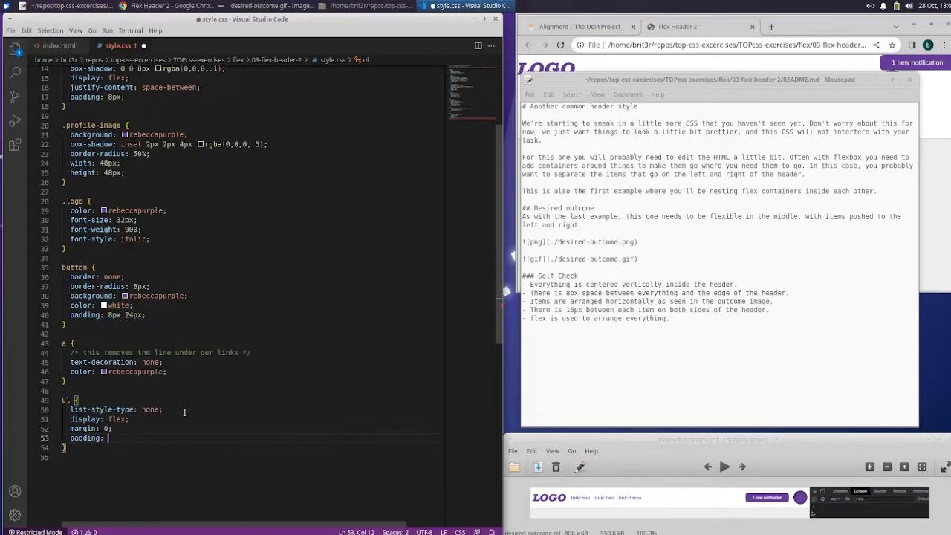
{"action": "type", "text": ";"}
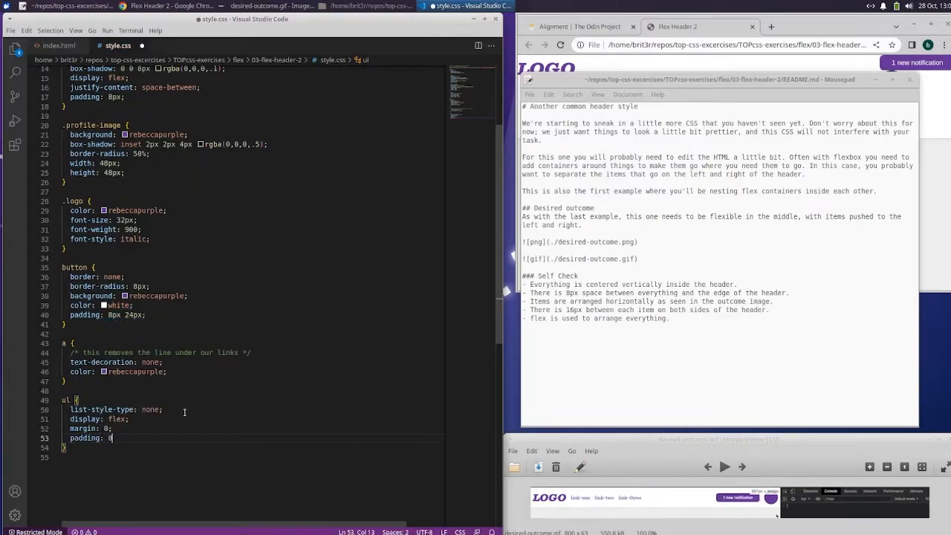
{"action": "key", "text": "Return"}
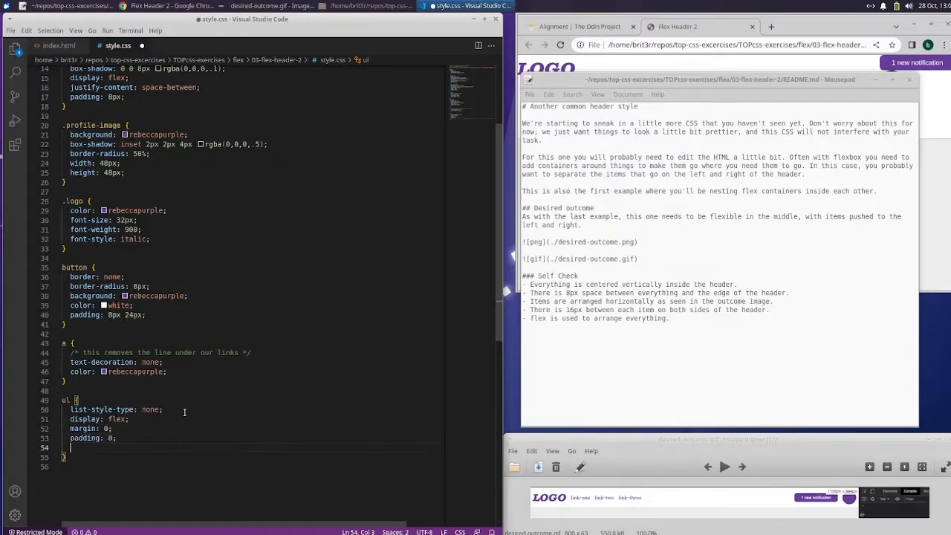
{"action": "type", "text": "gap: 16"}
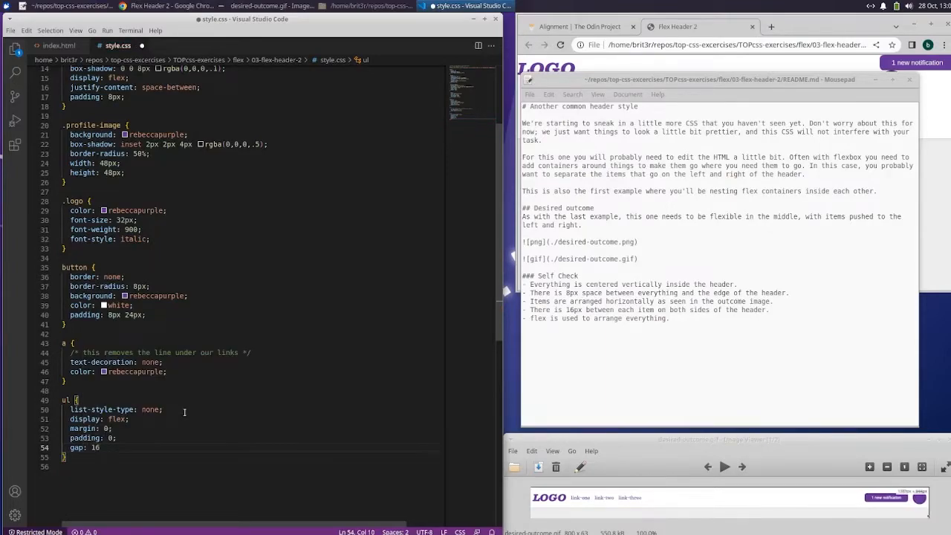
{"action": "type", "text": "px;"}
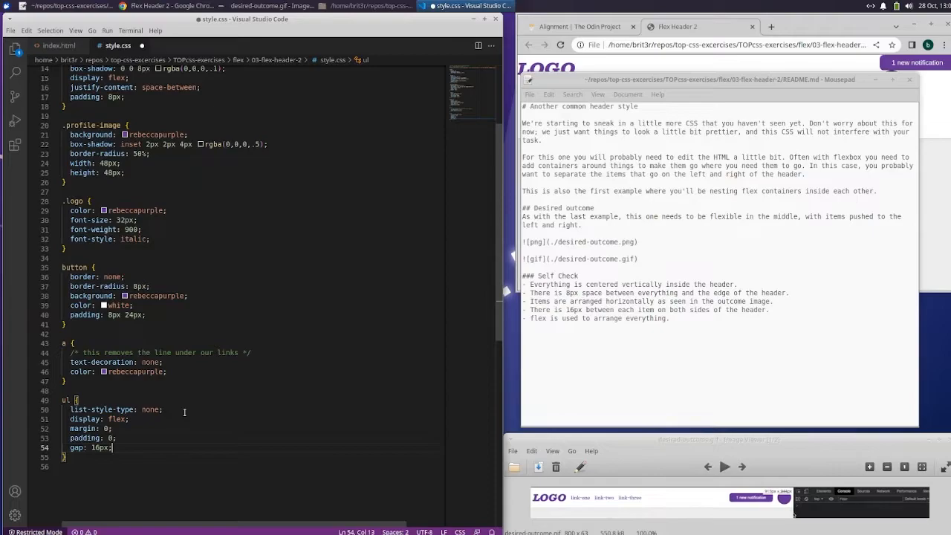
- Save style.css, reload Chrome to show the links in a row, and widen the browser
{"action": "key", "text": "alt+Tab"}
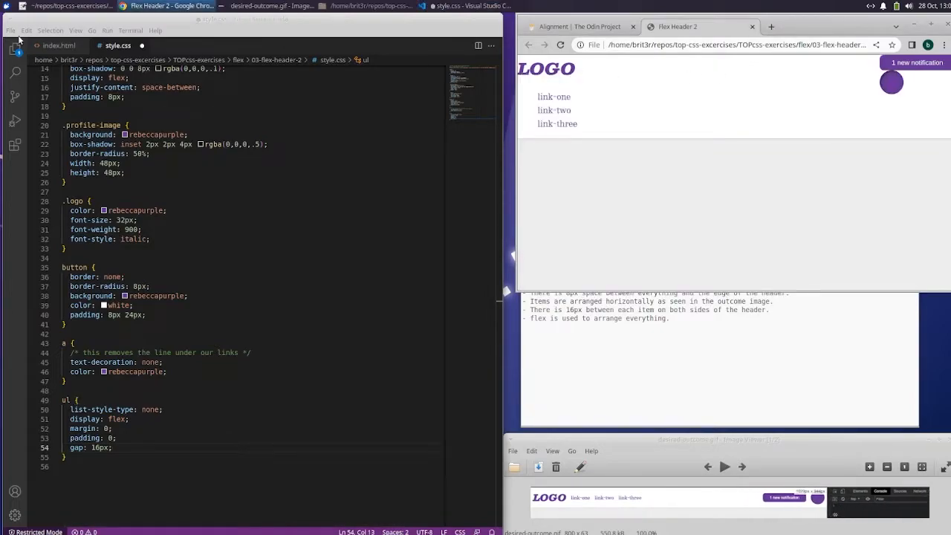
{"action": "left_click", "coordinate": [11, 30]}
{"action": "left_click", "coordinate": [22, 186]}
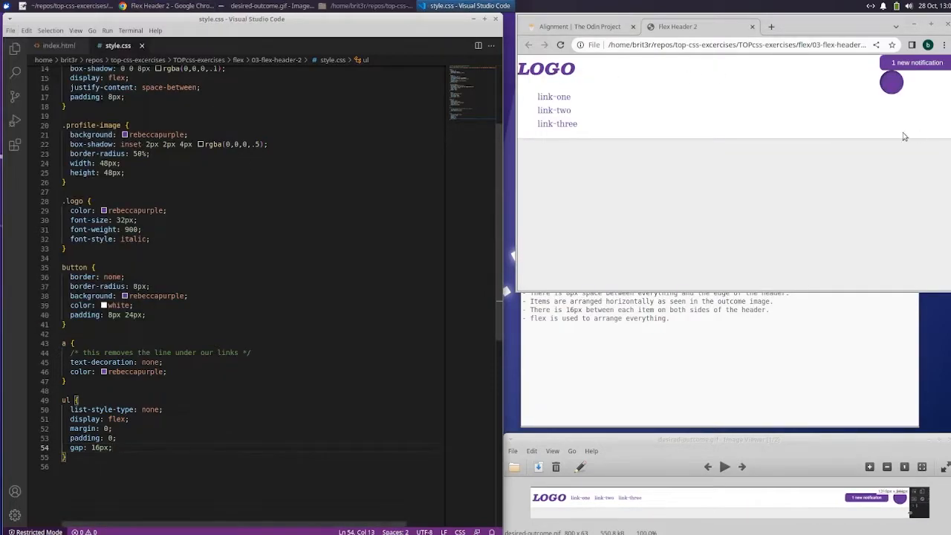
{"action": "left_click", "coordinate": [727, 166]}
{"action": "left_click", "coordinate": [562, 45]}
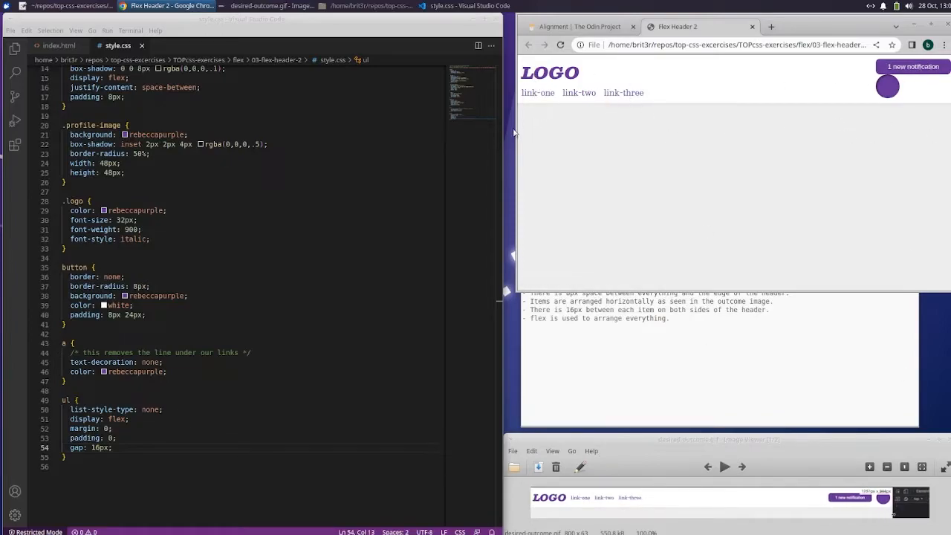
{"action": "mouse_move", "coordinate": [519, 125]}
{"action": "left_mouse_down"}
{"action": "mouse_move", "coordinate": [89, 102]}
{"action": "mouse_move", "coordinate": [518, 145]}
{"action": "left_mouse_up"}
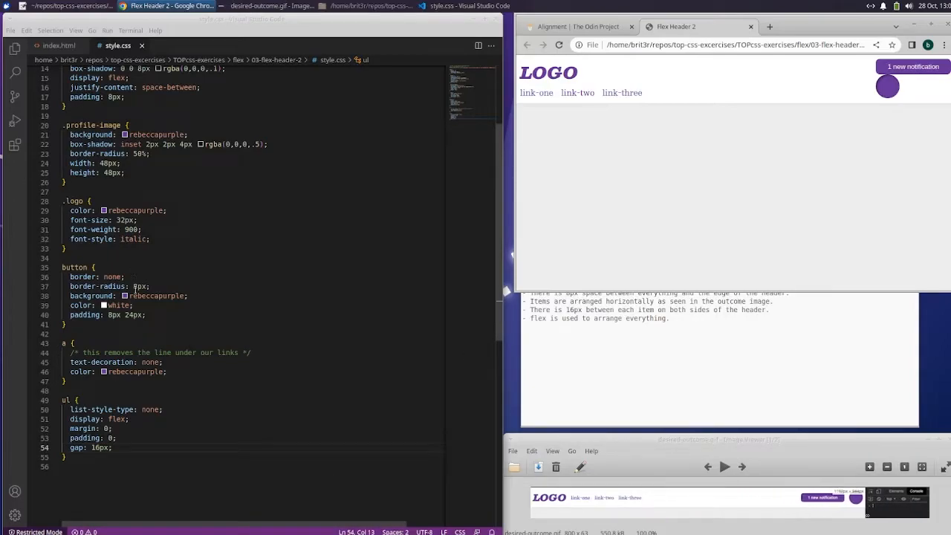
- Add a '.left, .right' rule with display: flex, align-items: center and gap: 16px
{"action": "left_click", "coordinate": [75, 466]}
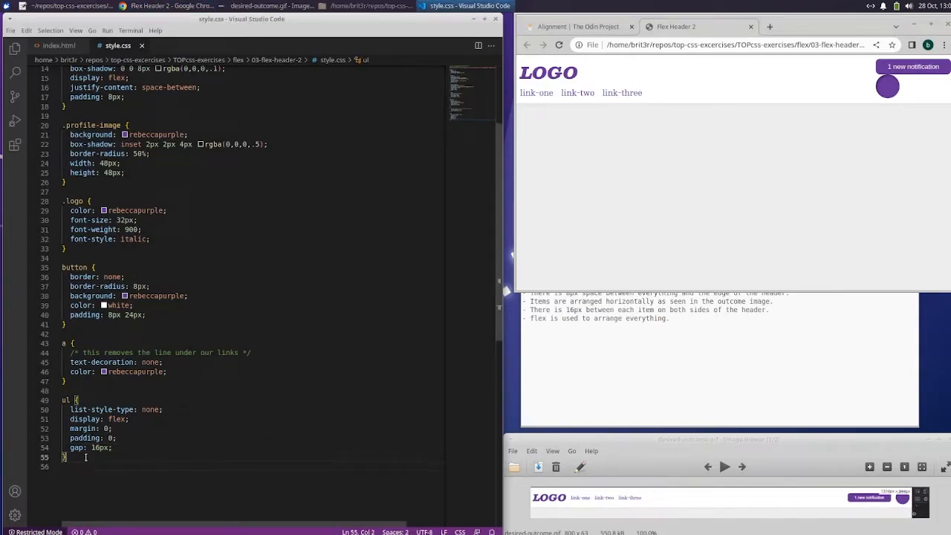
{"action": "key", "text": "Return"}
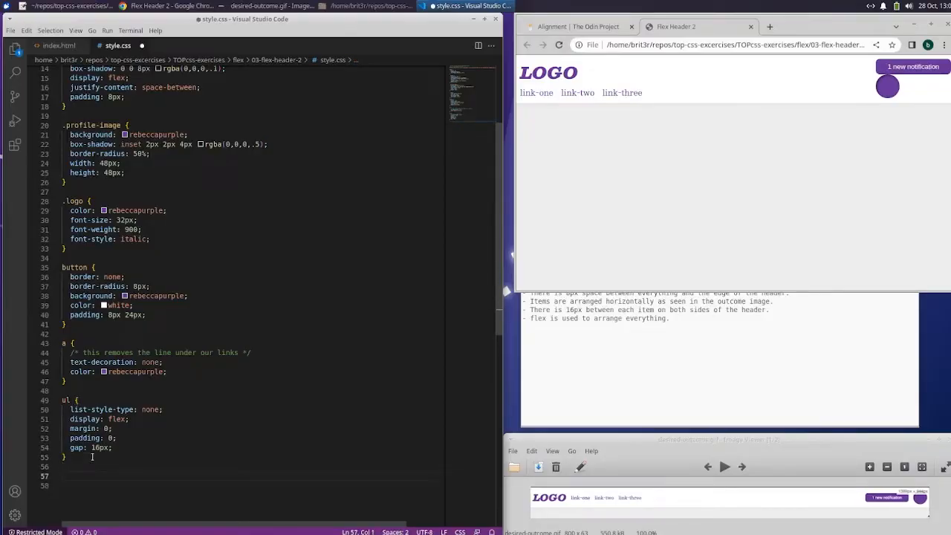
{"action": "type", "text": ".left"}
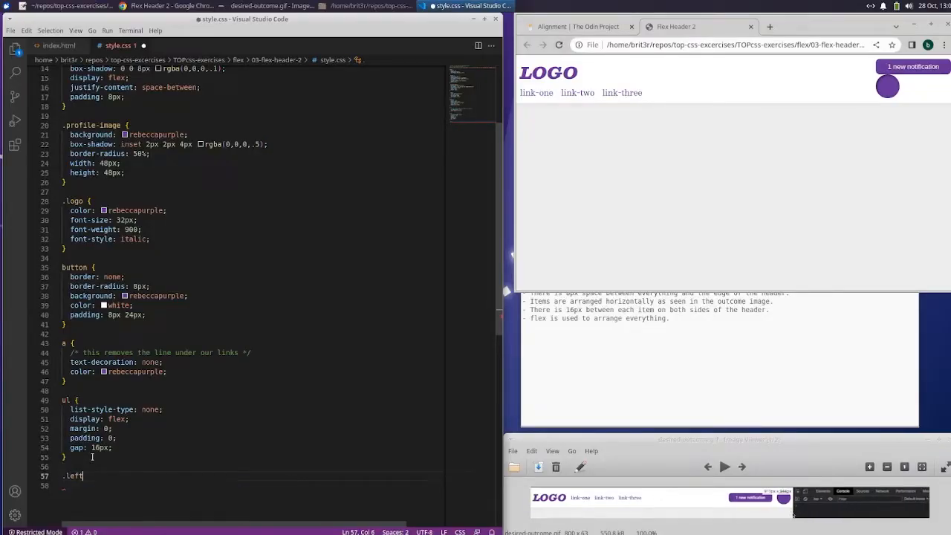
{"action": "type", "text": ", .right {"}
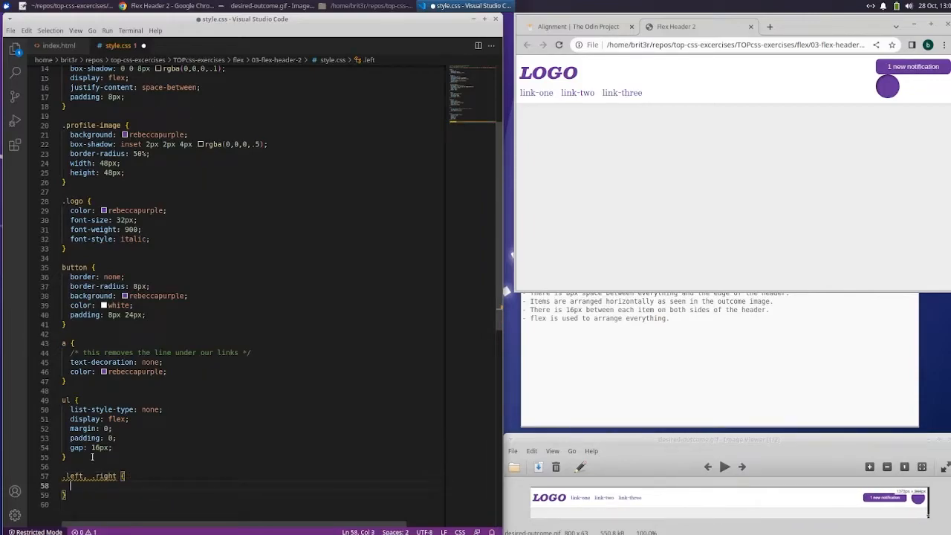
{"action": "type", "text": "display"}
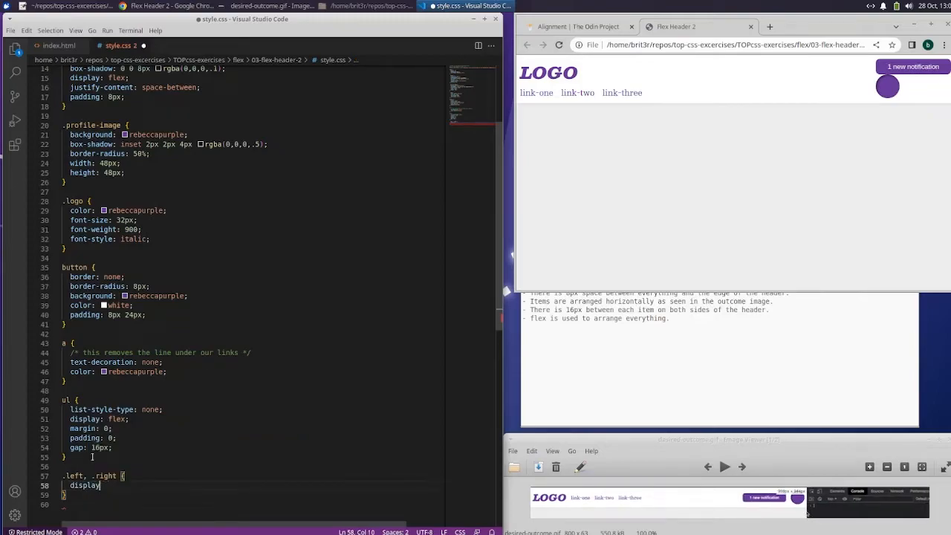
{"action": "type", "text": "L : flex;"}
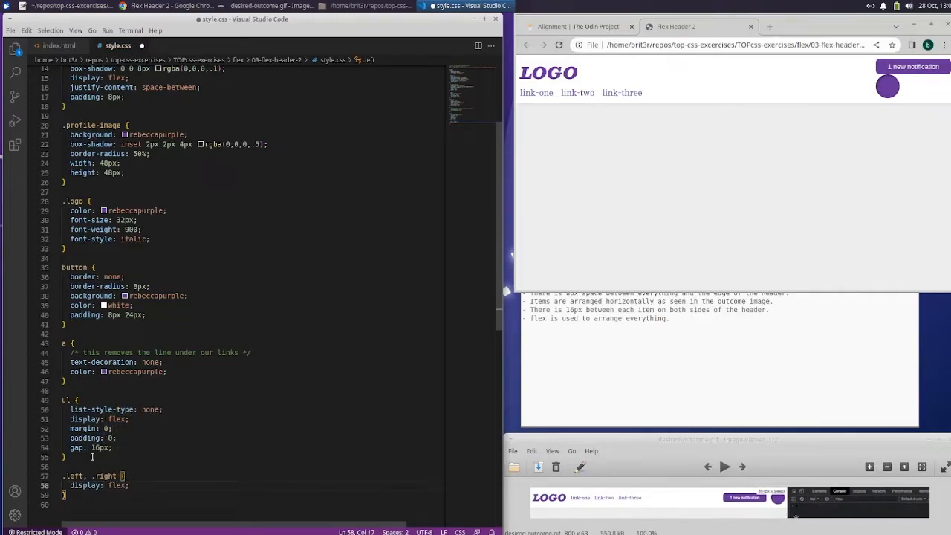
{"action": "type", "text": "lign"}
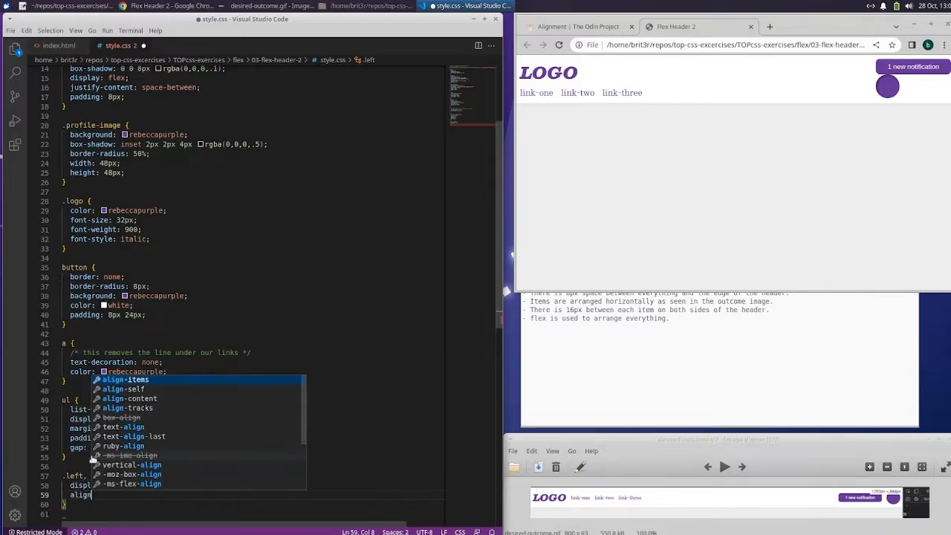
{"action": "type", "text": "-i: cnet"}
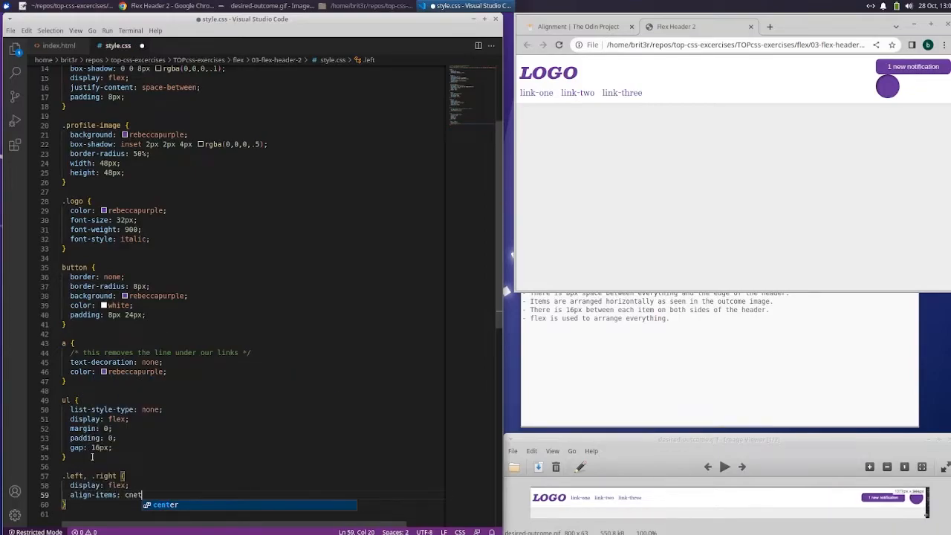
{"action": "key", "text": "Tab"}
{"action": "type", "text": ";"}
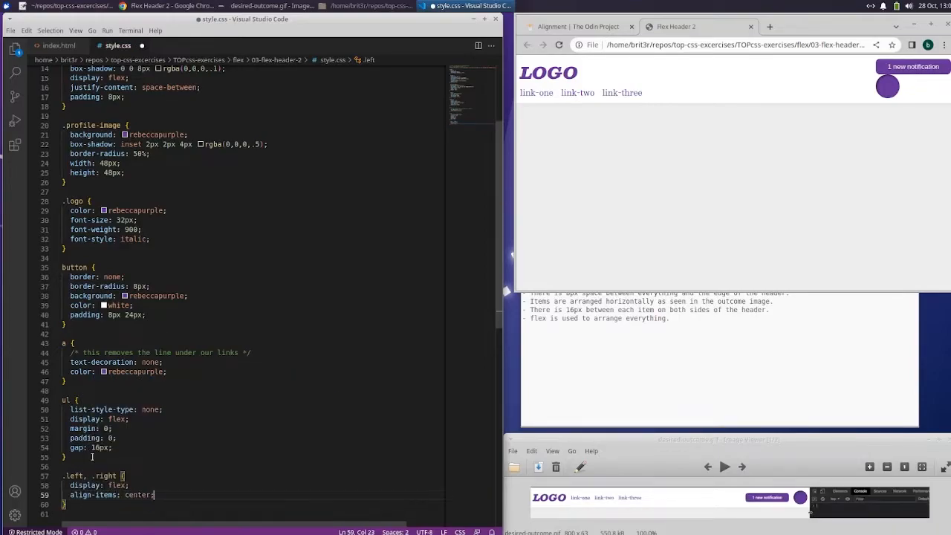
{"action": "key", "text": "Return"}
{"action": "type", "text": "gap"}
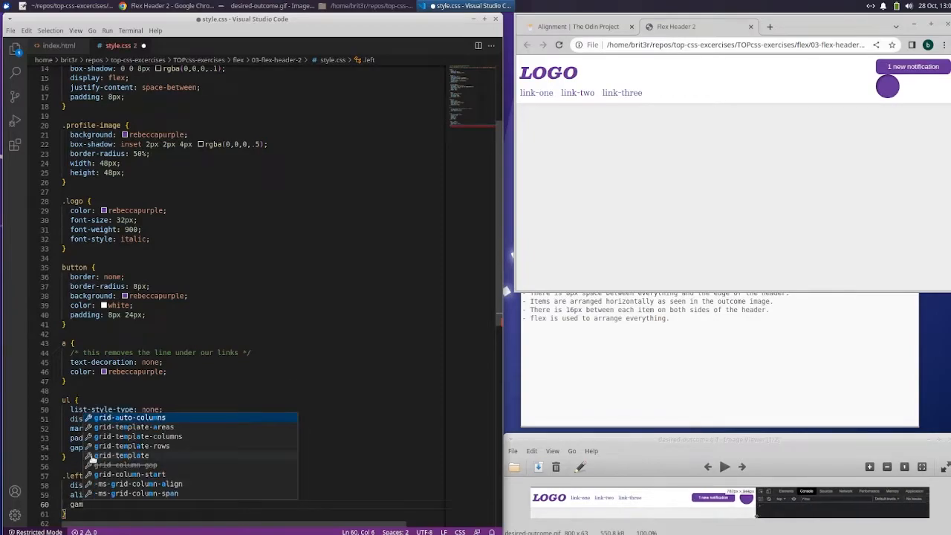
{"action": "type", "text": ": 16px;"}
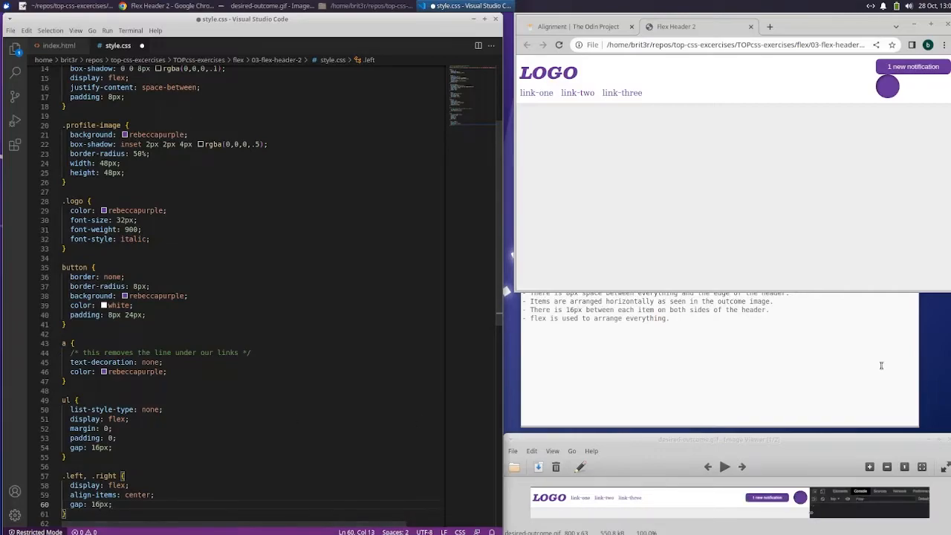
- Reread the README self-check list and save the stylesheet
{"action": "left_click", "coordinate": [558, 320]}
{"action": "left_click_drag", "start_coordinate": [535, 313], "coordinate": [671, 318]}
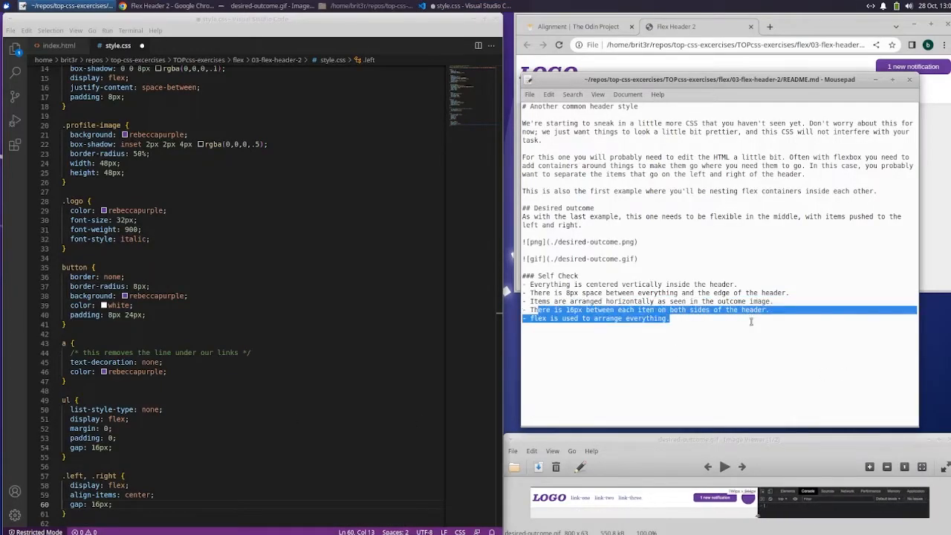
{"action": "left_click", "coordinate": [671, 318]}
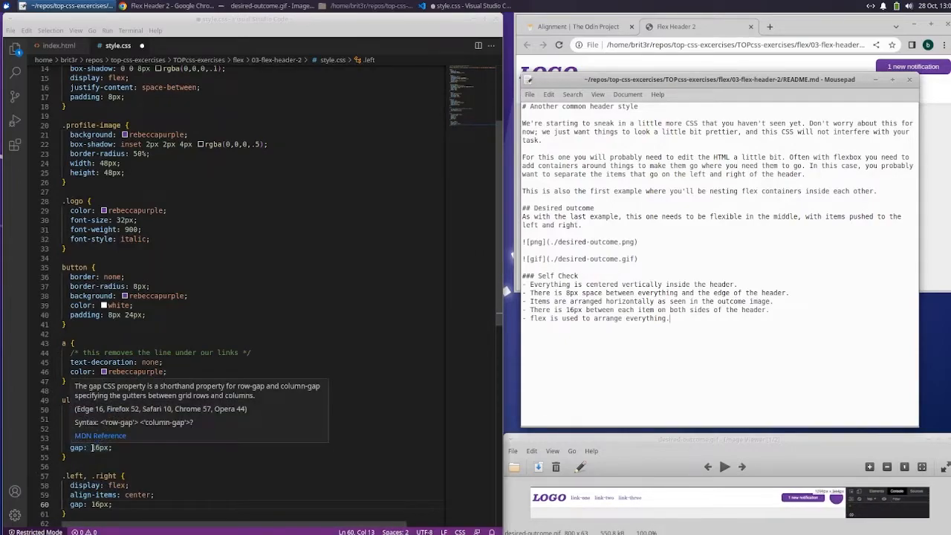
{"action": "left_click", "coordinate": [11, 31]}
{"action": "left_click", "coordinate": [23, 186]}
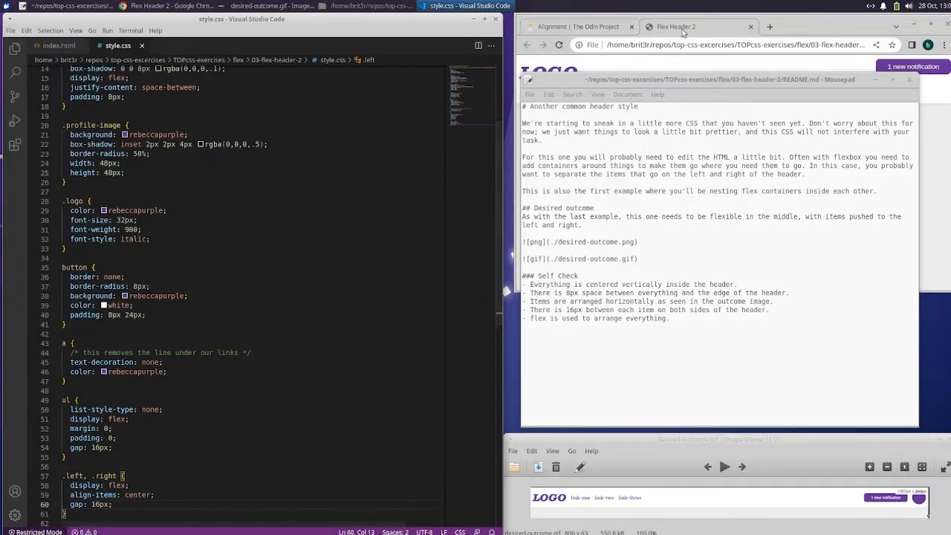
- Reload Chrome and resize the browser window to test the header's flexibility
{"action": "left_click", "coordinate": [559, 45]}
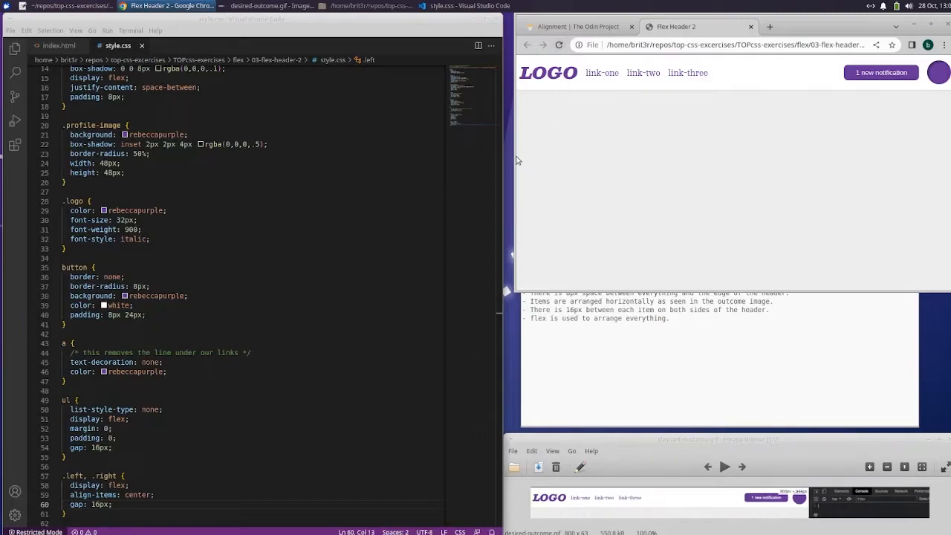
{"action": "left_click_drag", "start_coordinate": [518, 163], "coordinate": [57, 188]}
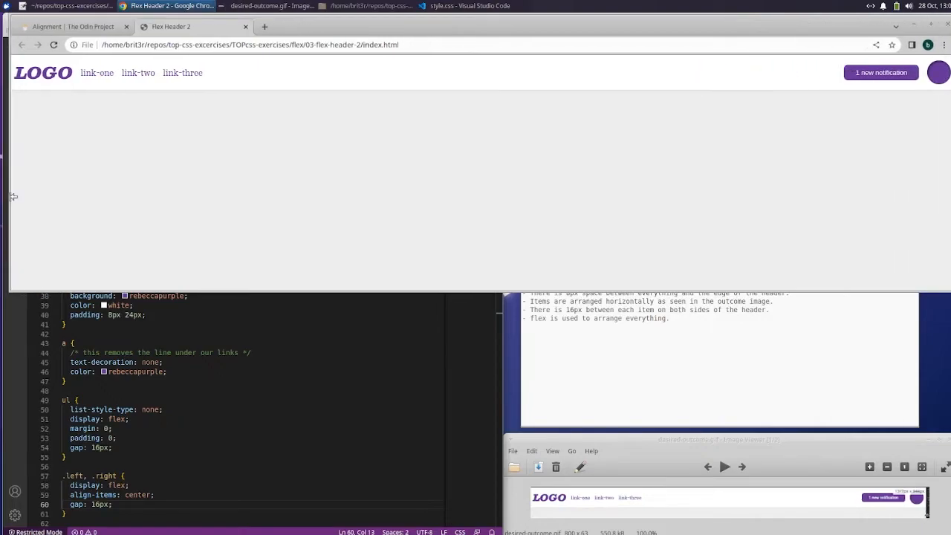
{"action": "mouse_move", "coordinate": [57, 188]}
{"action": "left_mouse_down"}
{"action": "mouse_move", "coordinate": [543, 206]}
{"action": "mouse_move", "coordinate": [565, 219]}
{"action": "mouse_move", "coordinate": [791, 229]}
{"action": "left_mouse_up"}
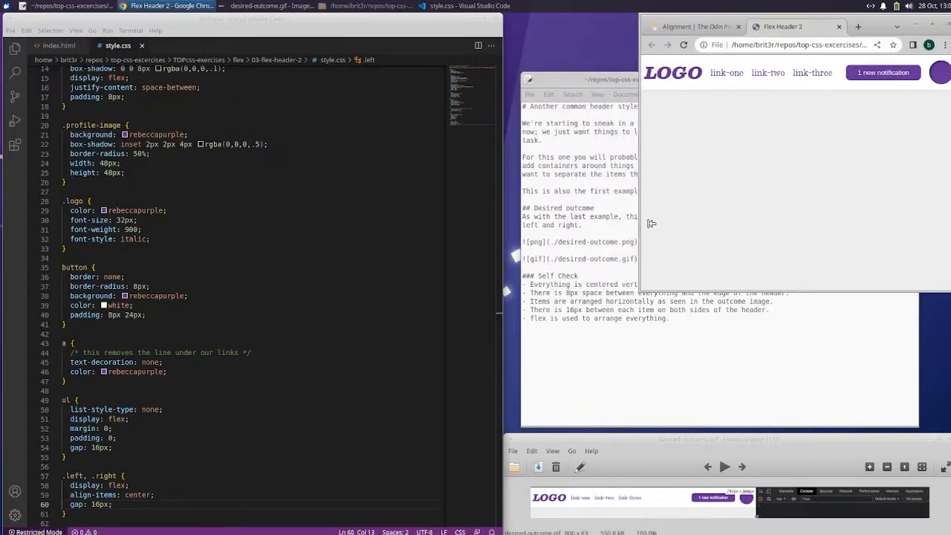
{"action": "mouse_move", "coordinate": [717, 227]}
{"action": "left_mouse_down"}
{"action": "mouse_move", "coordinate": [257, 251]}
{"action": "mouse_move", "coordinate": [98, 285]}
{"action": "mouse_move", "coordinate": [540, 286]}
{"action": "mouse_move", "coordinate": [513, 286]}
{"action": "left_mouse_up"}
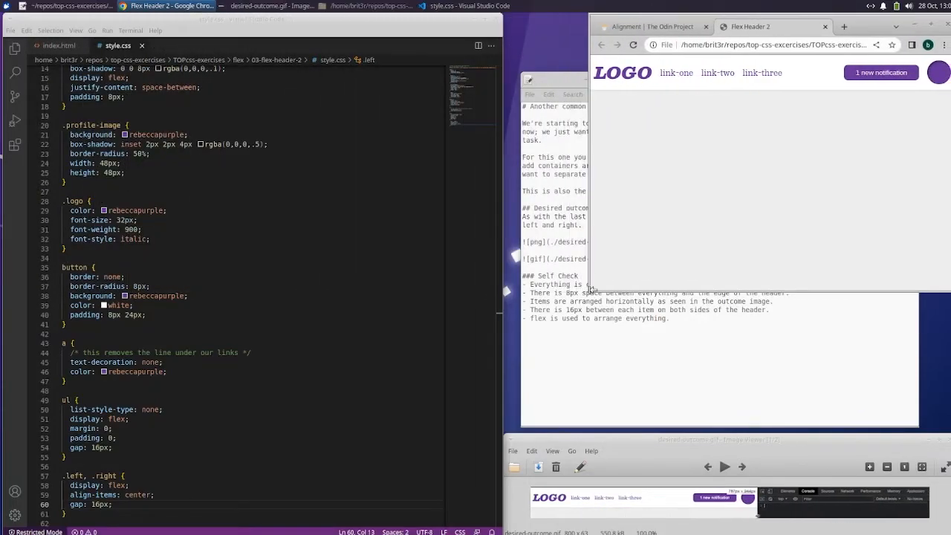
- Remove the ul margin, padding and gap lines, save style.css and reload the page
{"action": "left_click", "coordinate": [110, 447]}
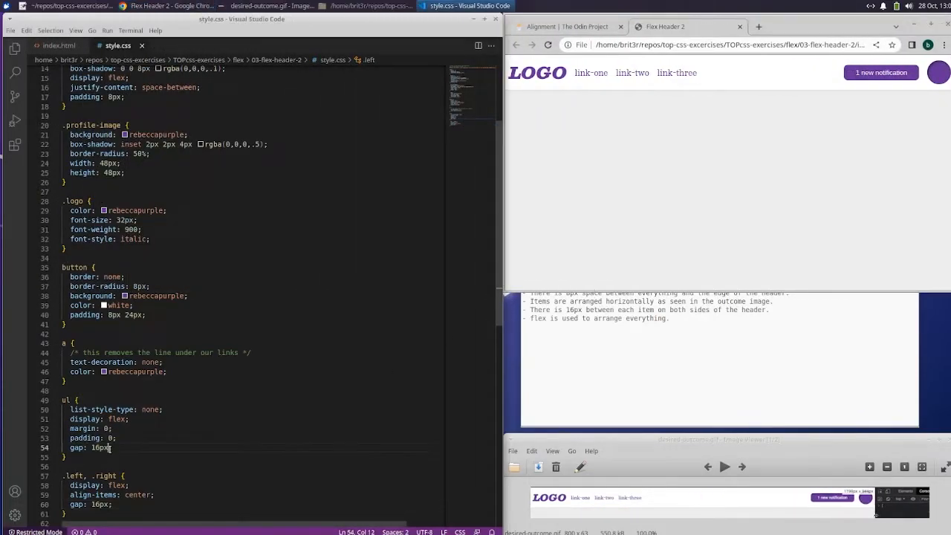
{"action": "left_click_drag", "start_coordinate": [112, 447], "coordinate": [62, 447]}
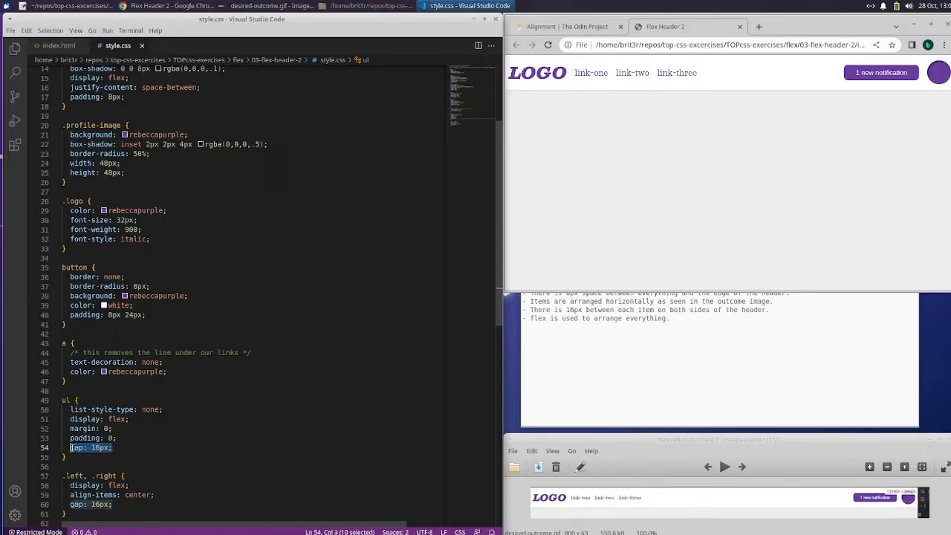
{"action": "key", "text": "shift+Up"}
{"action": "key", "text": "shift+Up"}
{"action": "key", "text": "BackSpace"}
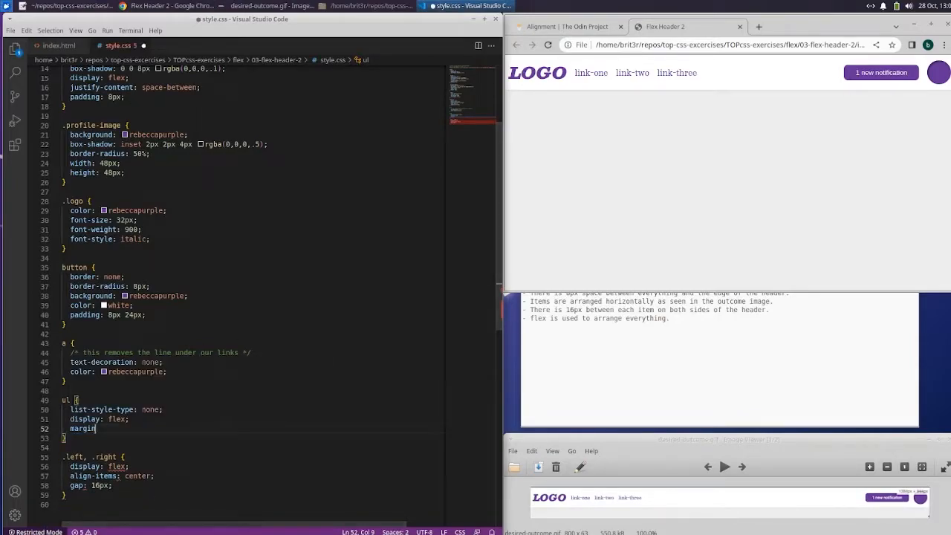
{"action": "left_click", "coordinate": [10, 30]}
{"action": "left_click", "coordinate": [21, 183]}
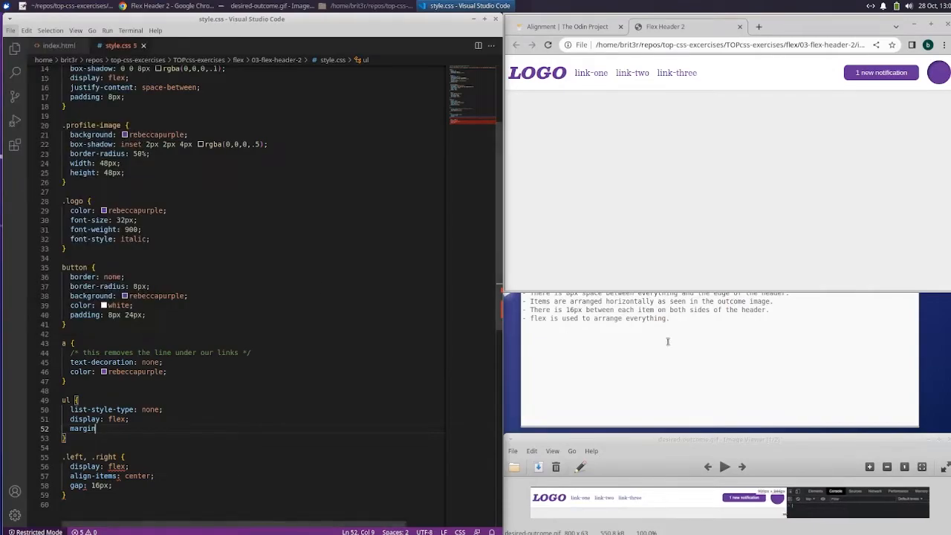
{"action": "left_click", "coordinate": [724, 220]}
{"action": "left_click", "coordinate": [548, 44]}
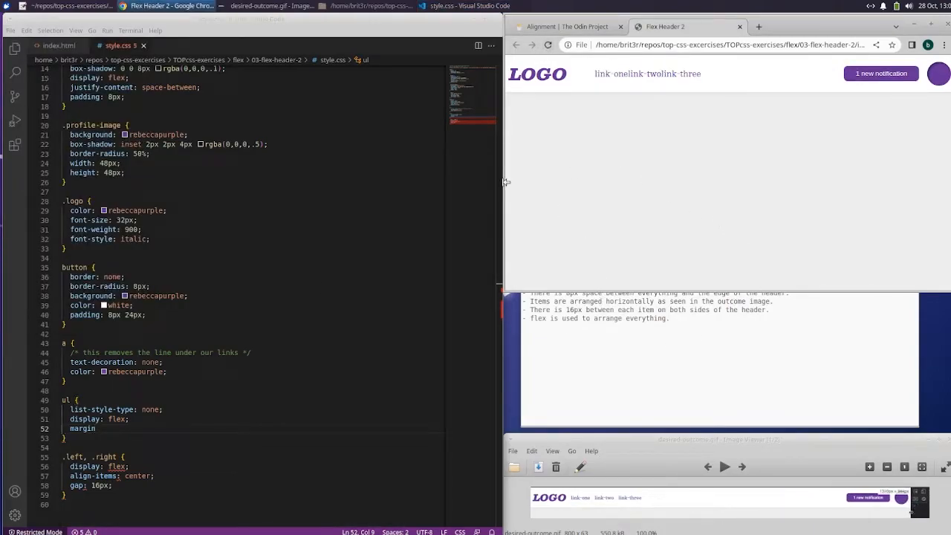
{"action": "mouse_move", "coordinate": [505, 181]}
{"action": "left_mouse_down"}
{"action": "mouse_move", "coordinate": [68, 192]}
{"action": "mouse_move", "coordinate": [456, 210]}
{"action": "left_mouse_up"}
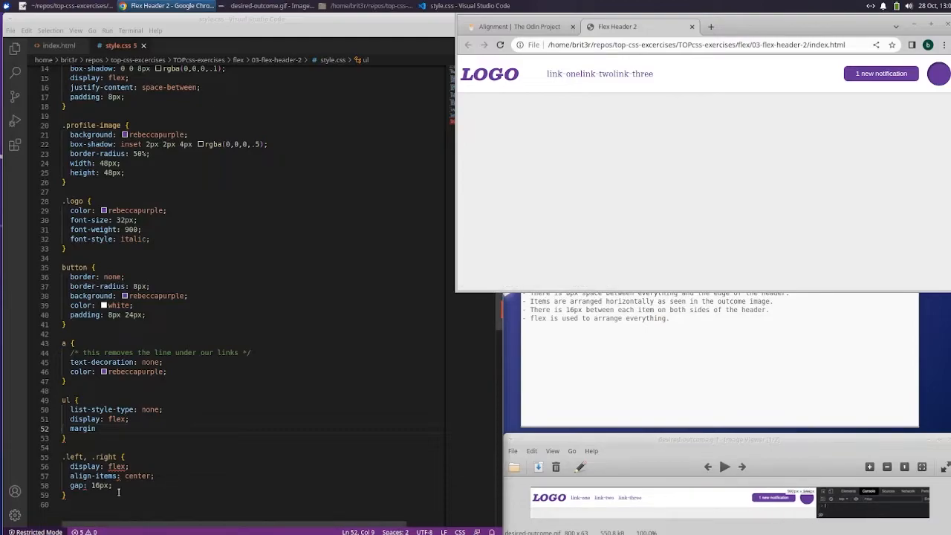
- Add a 'gap: 16px;' line to the ul rule, save the stylesheet and reload the preview
{"action": "left_click", "coordinate": [167, 445]}
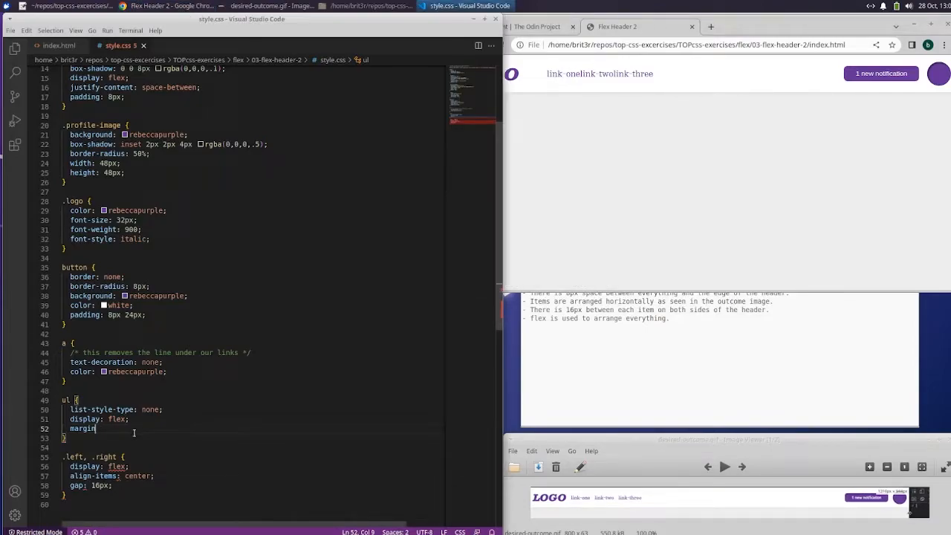
{"action": "key", "text": "Return"}
{"action": "type", "text": "gap: "}
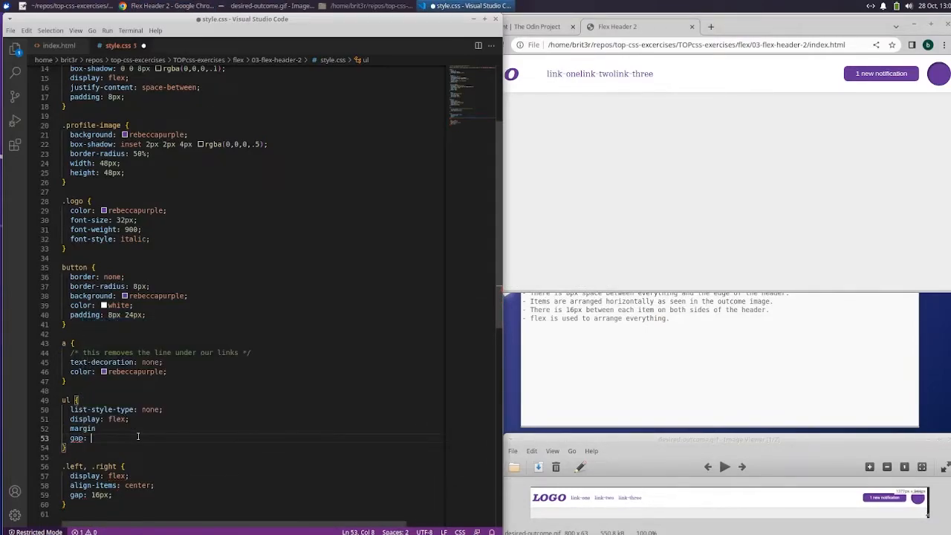
{"action": "type", "text": "16px;"}
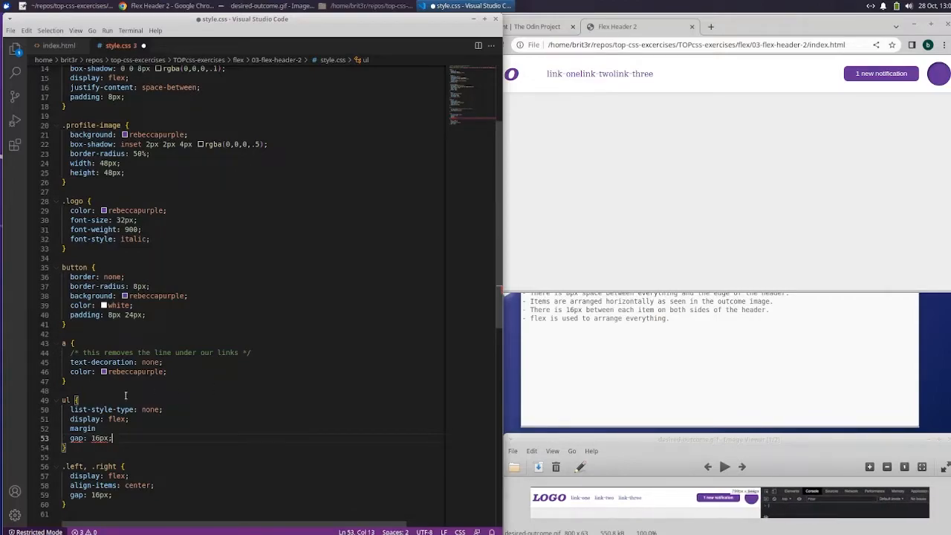
{"action": "left_click", "coordinate": [600, 166]}
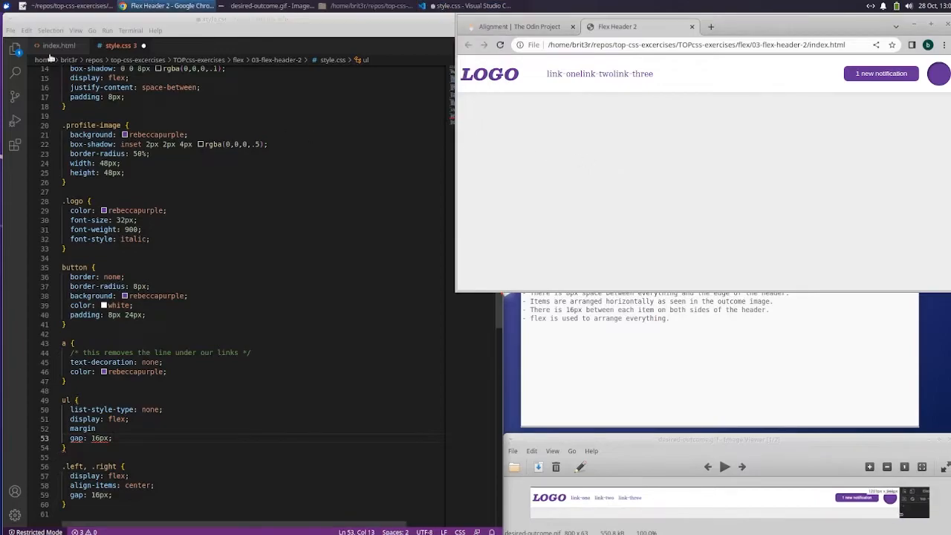
{"action": "left_click", "coordinate": [10, 30]}
{"action": "left_click", "coordinate": [28, 188]}
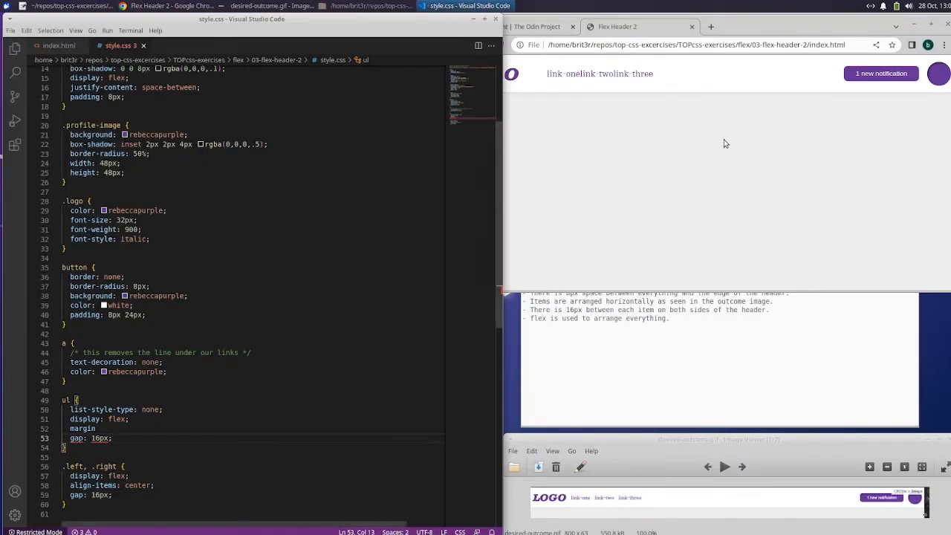
{"action": "left_click", "coordinate": [530, 82]}
{"action": "key", "text": "F5"}
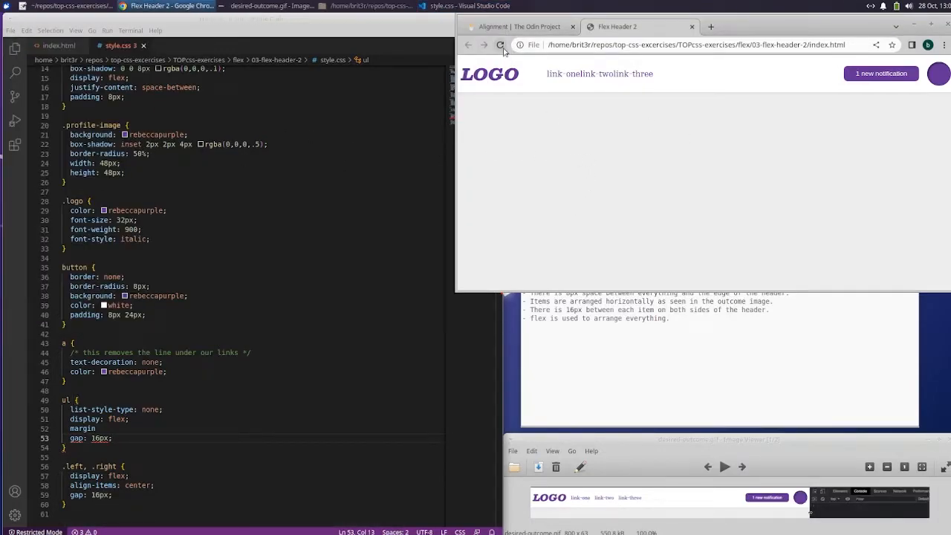
- Resize the browser window and retype the ul gap declaration in style.css
{"action": "left_click", "coordinate": [451, 151]}
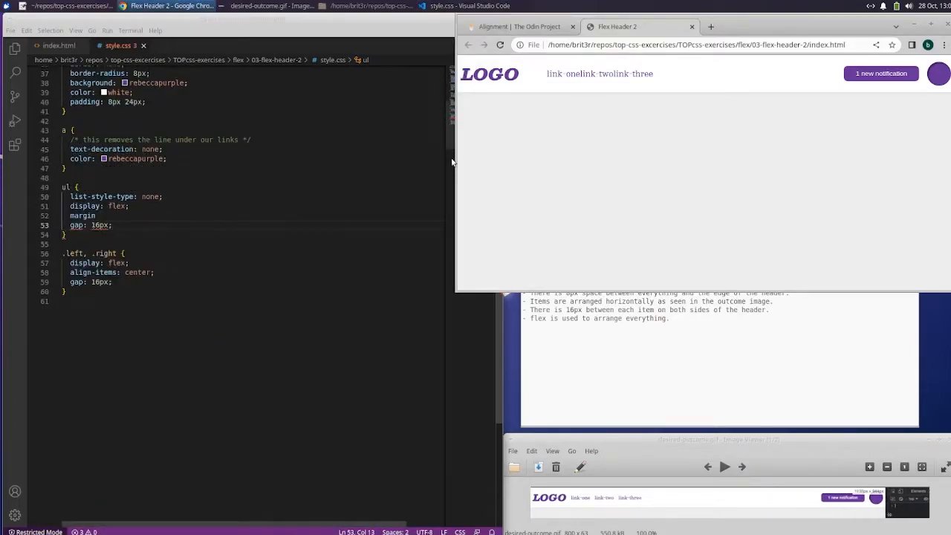
{"action": "mouse_move", "coordinate": [451, 161]}
{"action": "left_mouse_down"}
{"action": "mouse_move", "coordinate": [458, 192]}
{"action": "mouse_move", "coordinate": [513, 193]}
{"action": "left_mouse_up"}
{"action": "left_click", "coordinate": [153, 348]}
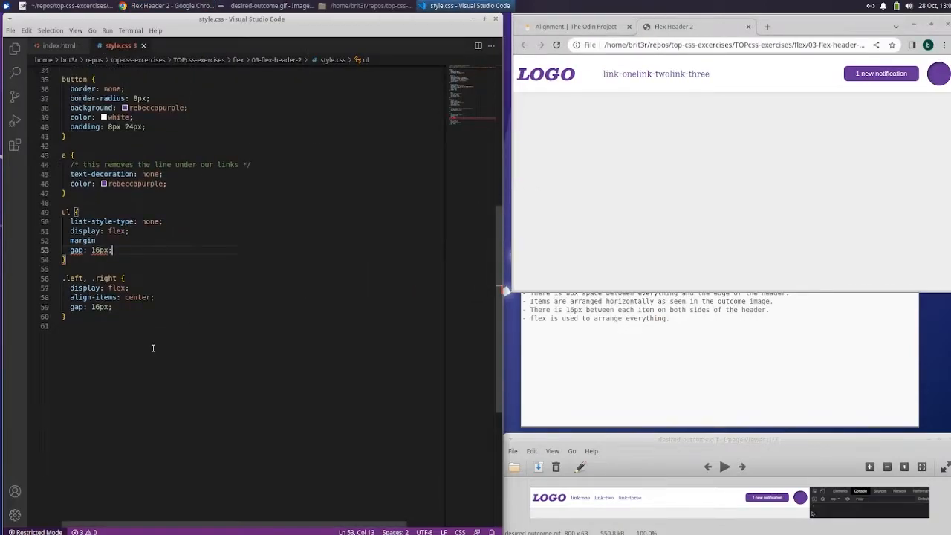
{"action": "scroll", "coordinate": [153, 347], "scroll_direction": "up", "scroll_amount": 2}
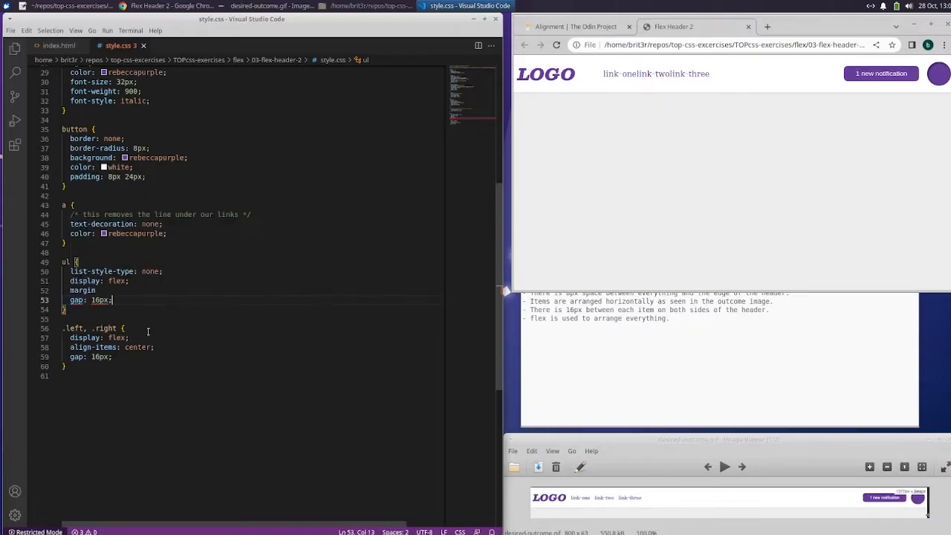
{"action": "key", "text": "BackSpace"}
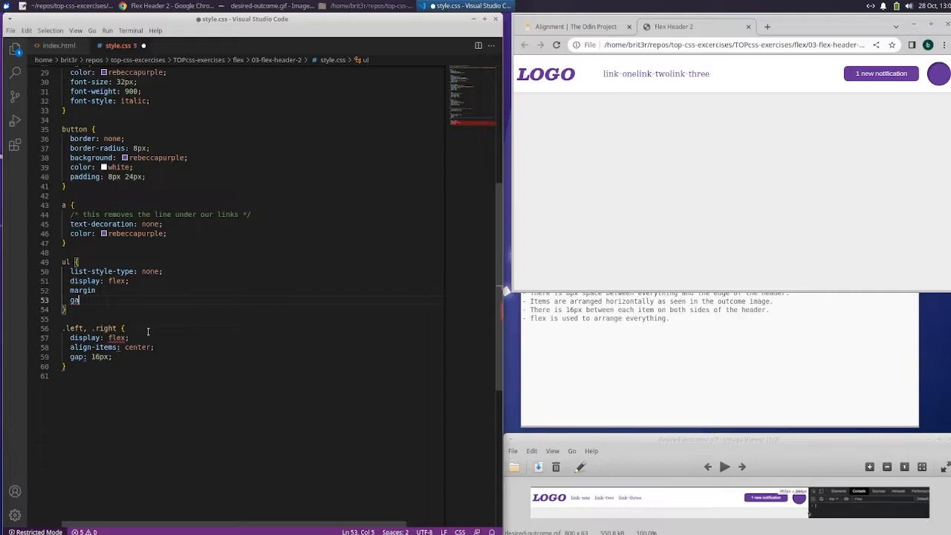
{"action": "key", "text": "BackSpace"}
{"action": "type", "text": "ap:"}
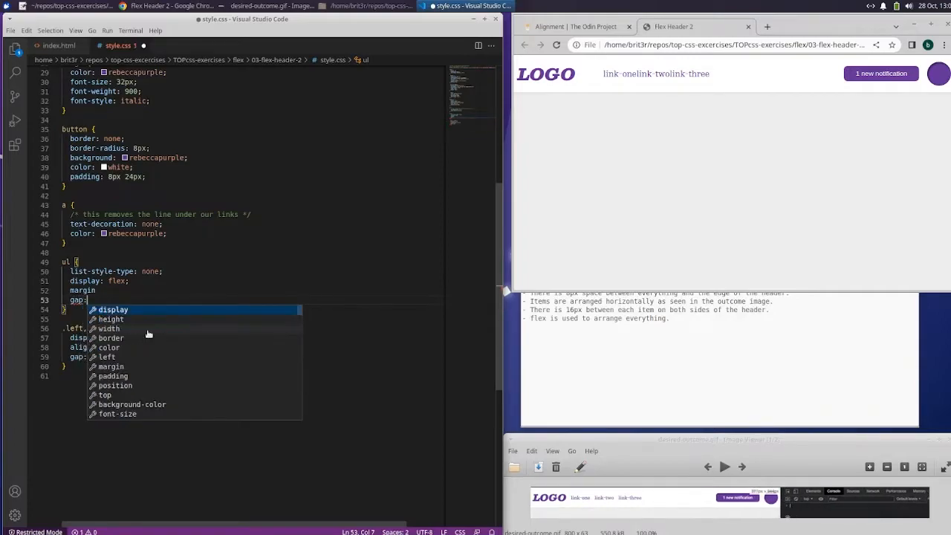
{"action": "type", "text": " 16px;"}
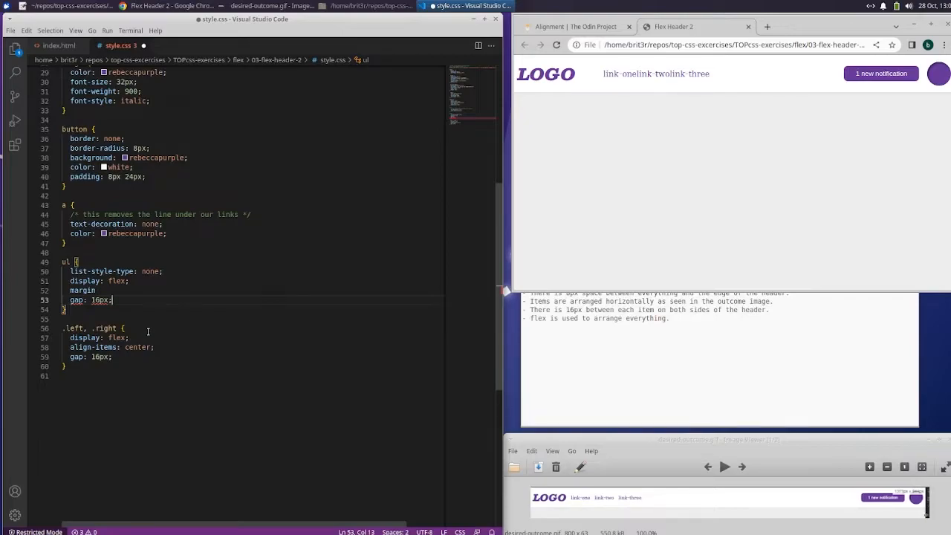
- Undo and redo the gap: 16px line several times via Edit, leaving it undone
{"action": "left_click", "coordinate": [26, 30]}
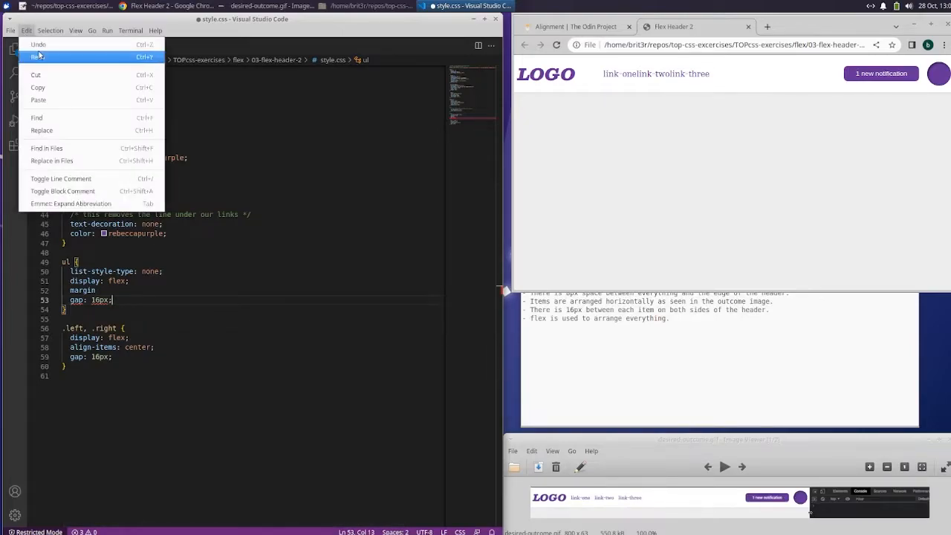
{"action": "left_click", "coordinate": [33, 41]}
{"action": "left_click", "coordinate": [26, 30]}
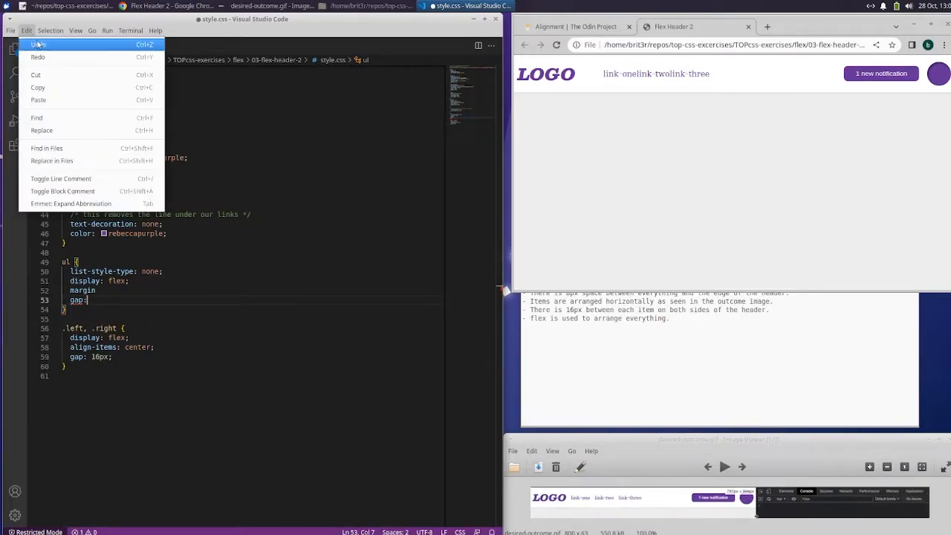
{"action": "left_click", "coordinate": [26, 30]}
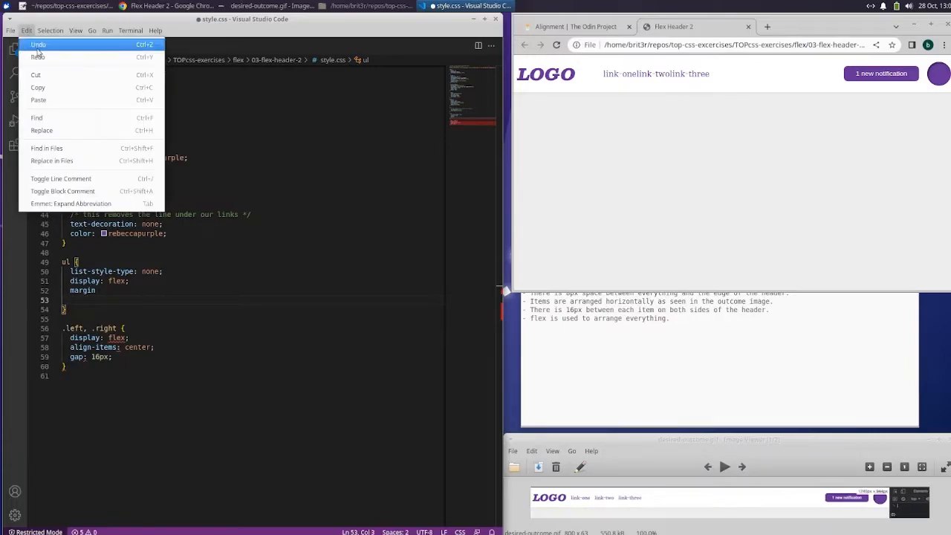
{"action": "left_click", "coordinate": [33, 50]}
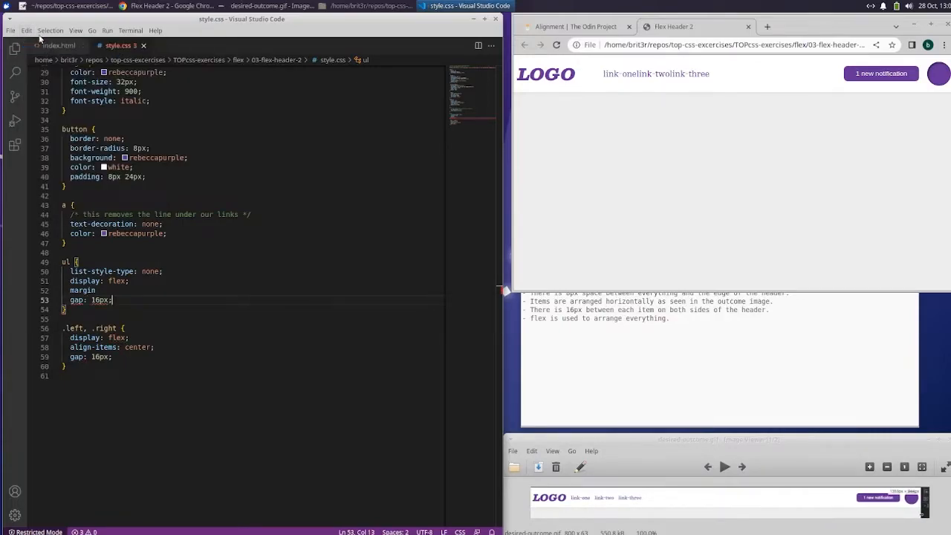
{"action": "left_click", "coordinate": [26, 30]}
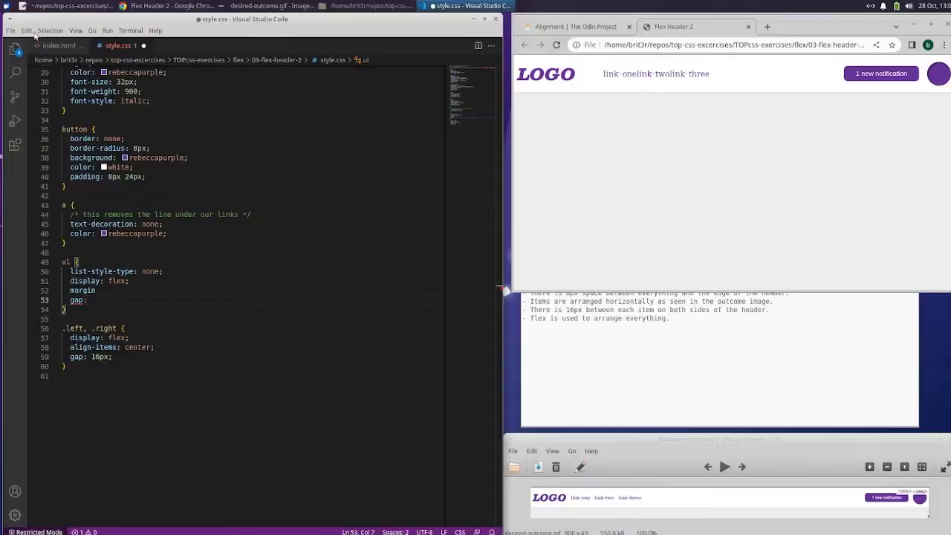
{"action": "left_click", "coordinate": [26, 31]}
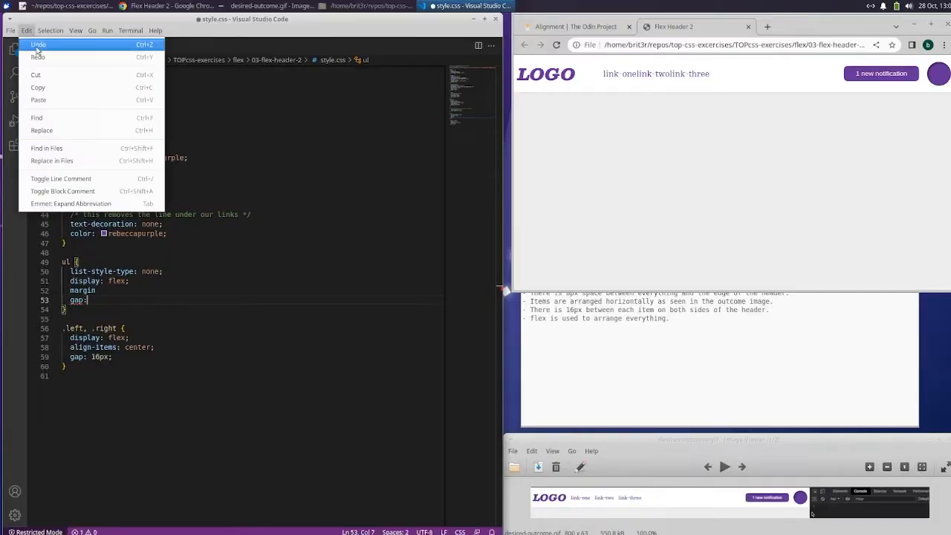
- Restore the ul rule to margin: 0, padding: 0 and gap: 16px in style.css
{"action": "left_click", "coordinate": [44, 46]}
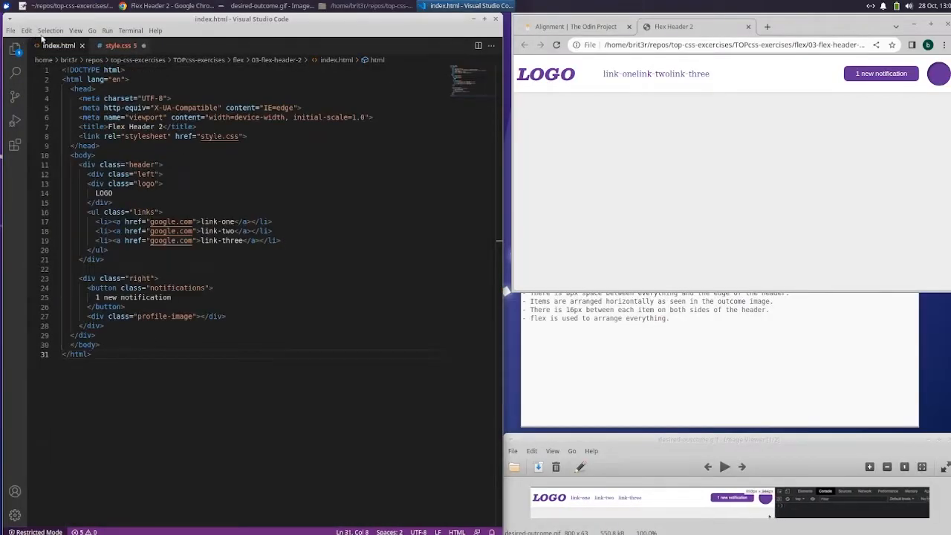
{"action": "left_click", "coordinate": [118, 46]}
{"action": "left_click", "coordinate": [26, 30]}
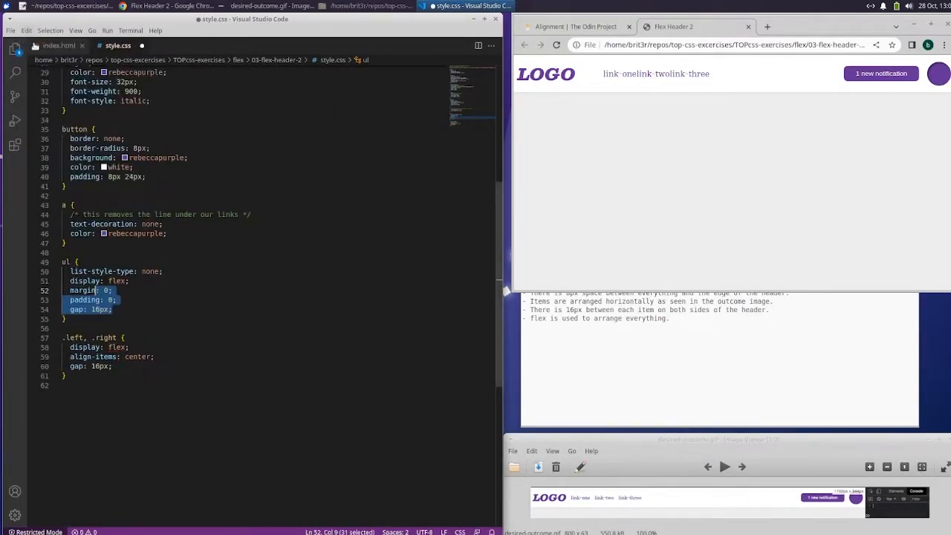
{"action": "left_click", "coordinate": [211, 433]}
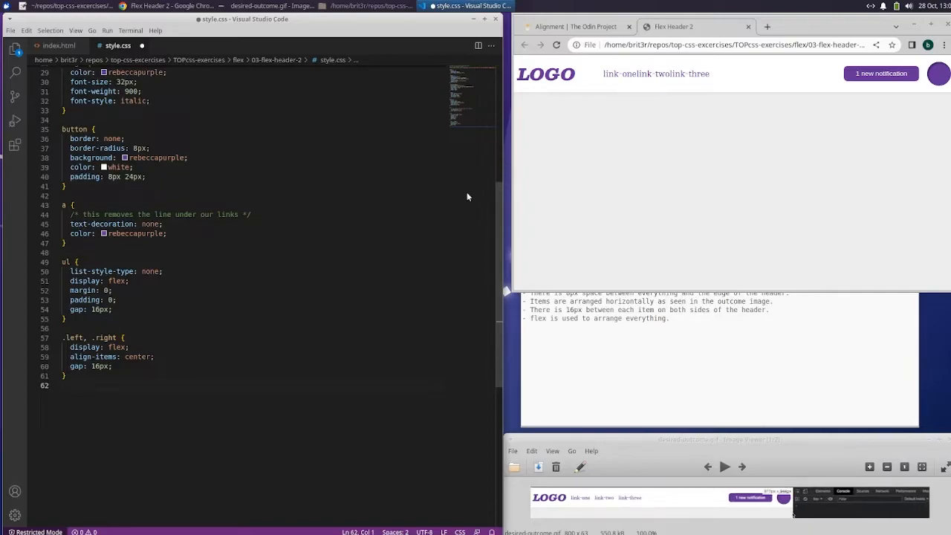
- Save the stylesheet and reload Chrome to show the spaced links
{"action": "left_click", "coordinate": [12, 31]}
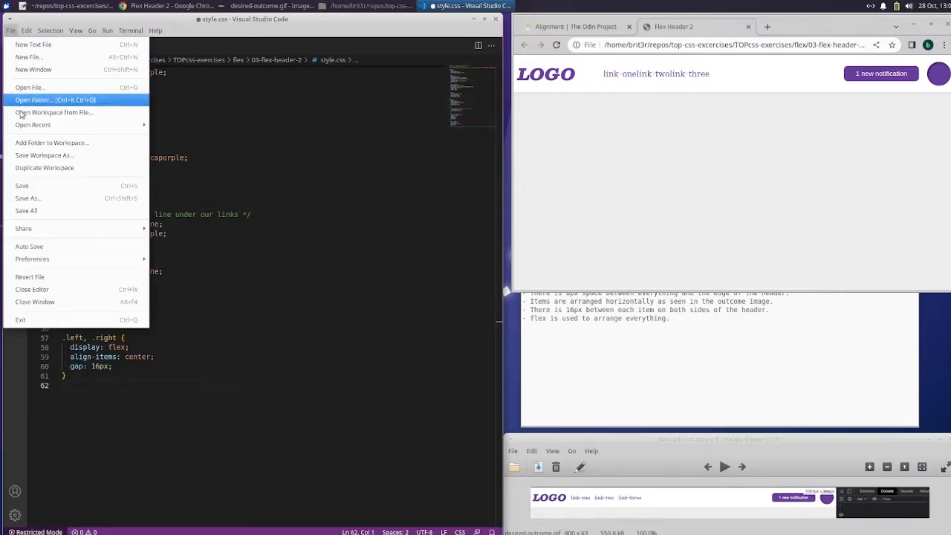
{"action": "left_click", "coordinate": [22, 185]}
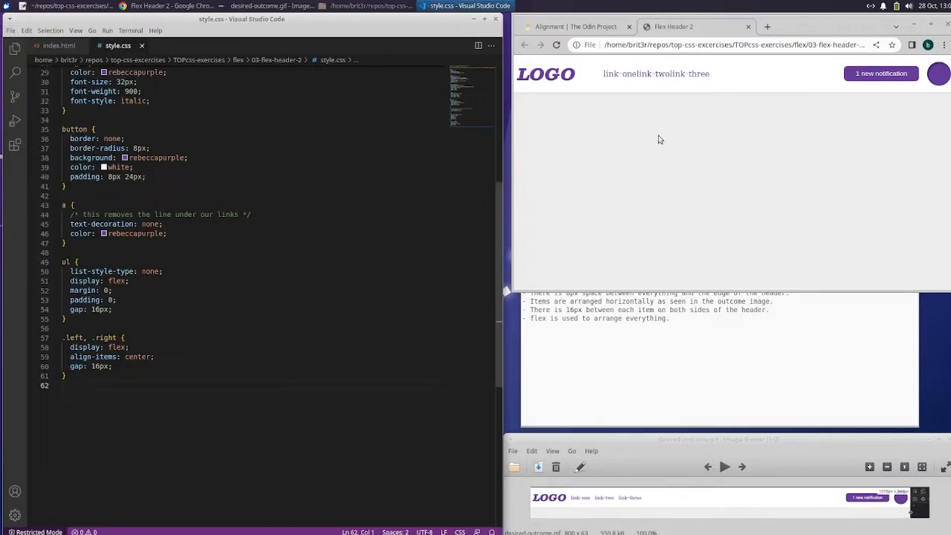
{"action": "left_click_drag", "start_coordinate": [673, 74], "coordinate": [673, 149]}
{"action": "left_click", "coordinate": [556, 45]}
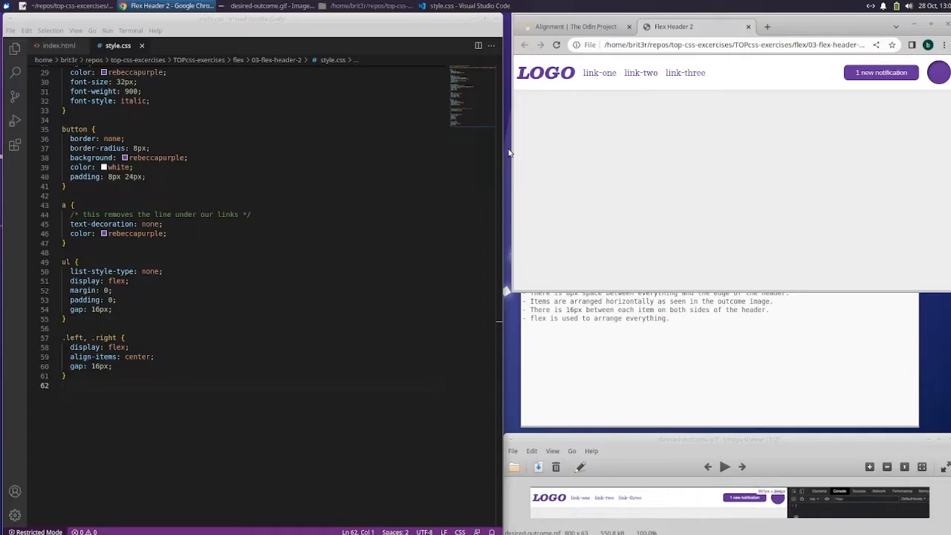
- Resize the Chrome window and bring the file manager with the flex exercise folder forward
{"action": "left_click_drag", "start_coordinate": [513, 154], "coordinate": [39, 202]}
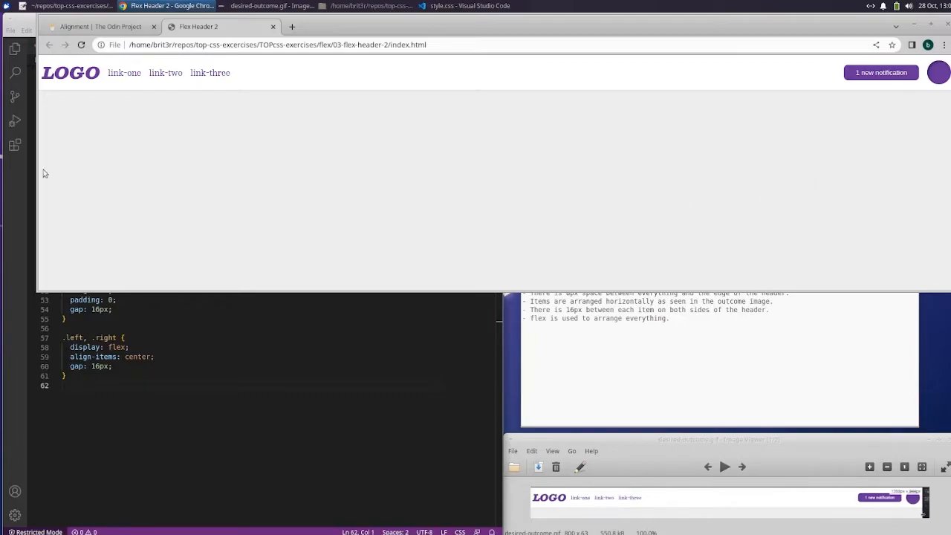
{"action": "left_click_drag", "start_coordinate": [40, 172], "coordinate": [375, 173]}
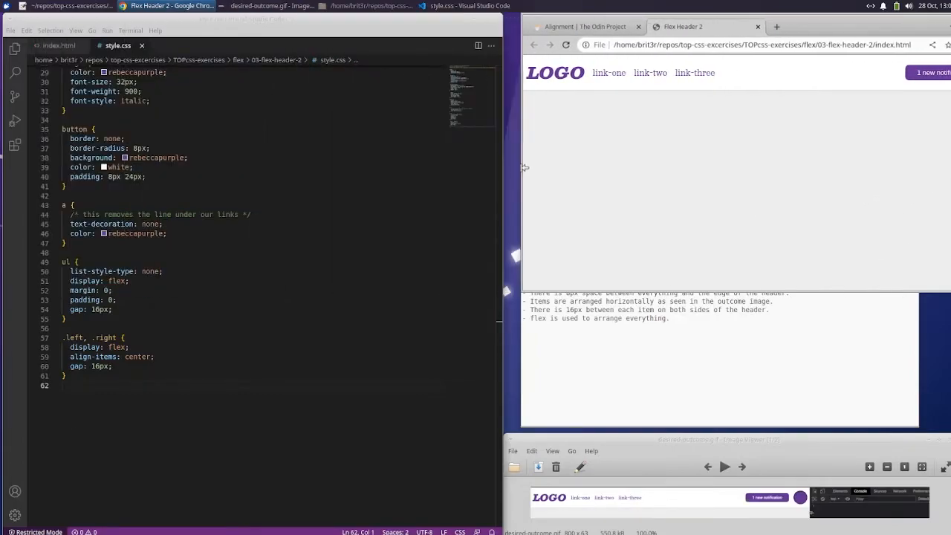
{"action": "left_click", "coordinate": [375, 4]}
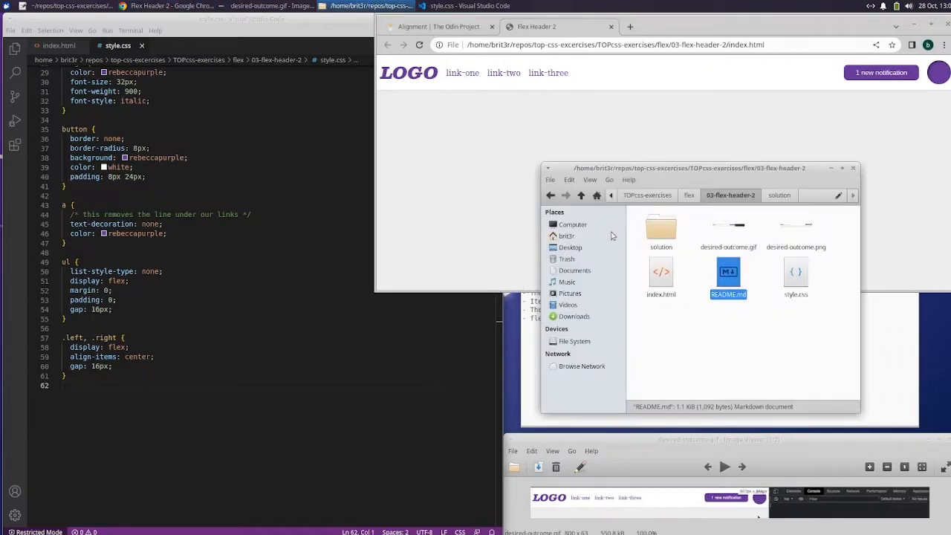